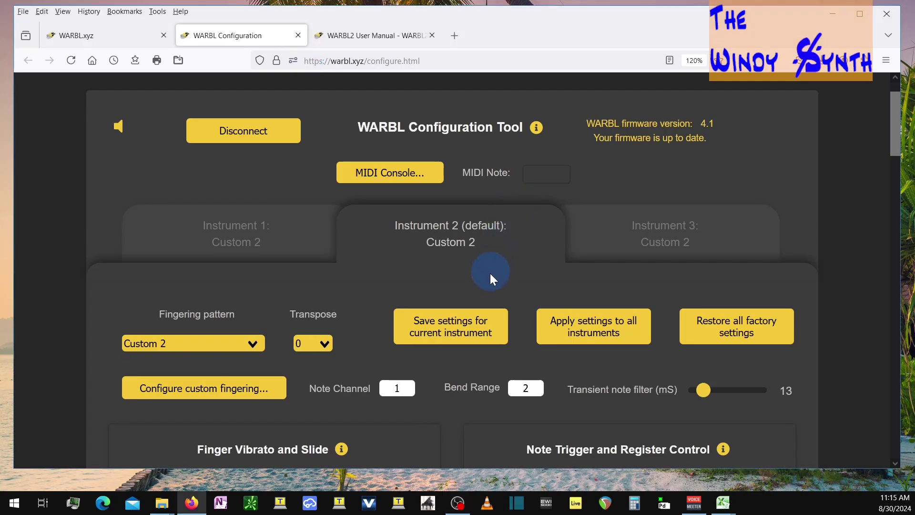
# Open the Custom Fingering Configuration panel and put the cursor in its chart paste box.
pyautogui.click(259, 392)
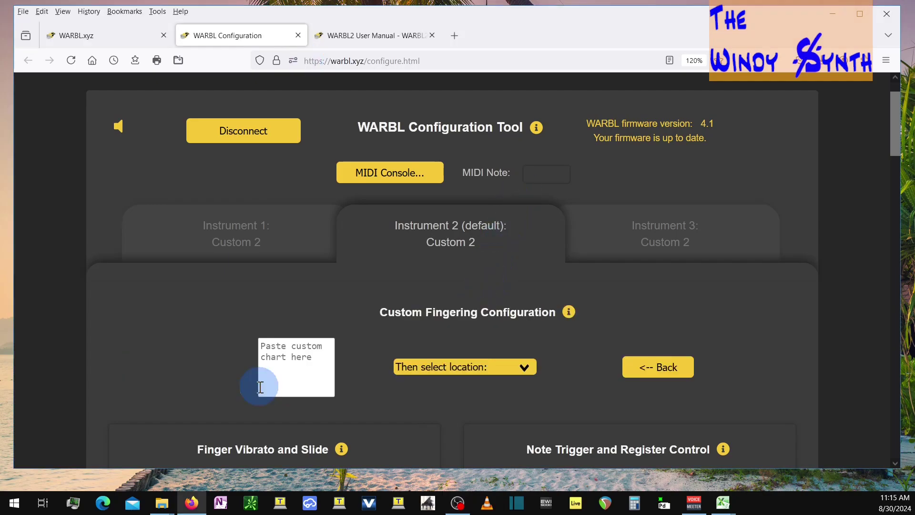
pyautogui.click(268, 353)
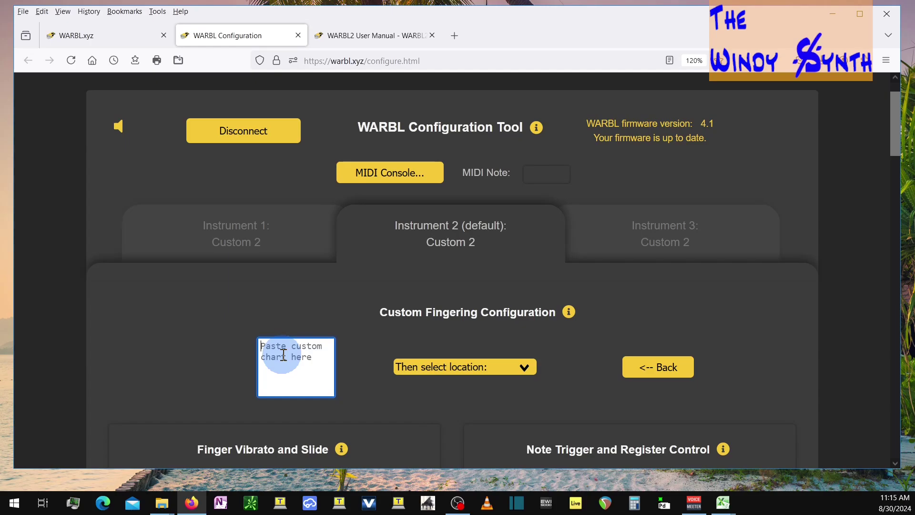
pyautogui.hotkey('alt', 'Tab')
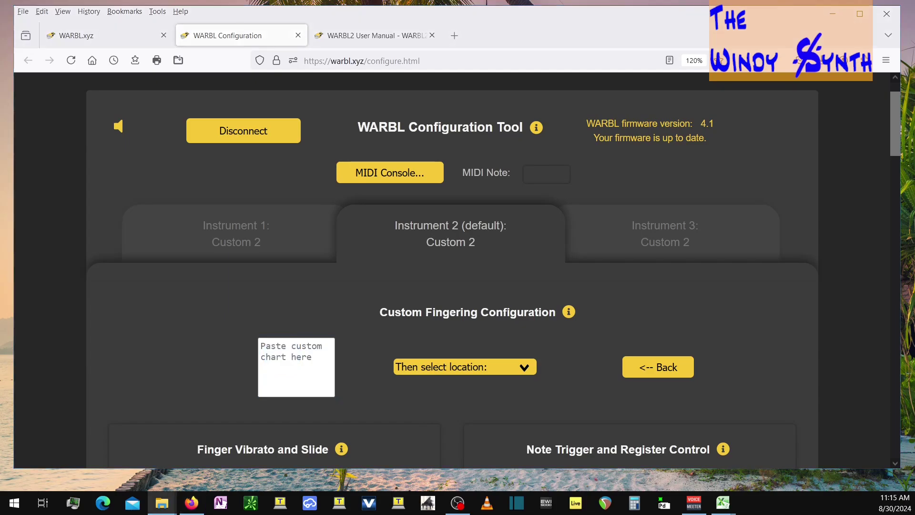
# Move the EVI_goofy workbook over the browser and widen it to show columns K and L.
pyautogui.click(723, 503)
pyautogui.moveTo(637, 10)
pyautogui.mouseDown()
pyautogui.moveTo(488, 10)
pyautogui.moveTo(482, 41)
pyautogui.moveTo(528, 21)
pyautogui.mouseUp()
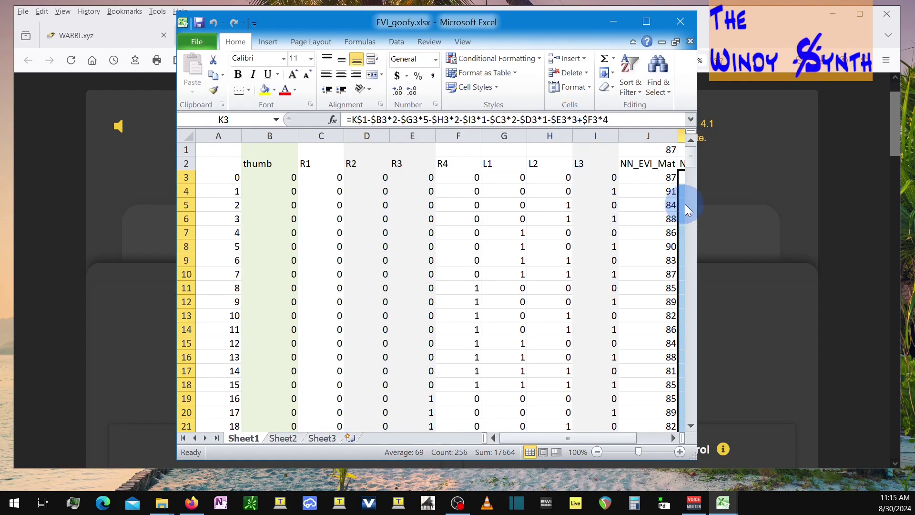
pyautogui.moveTo(697, 203); pyautogui.dragTo(810, 205)
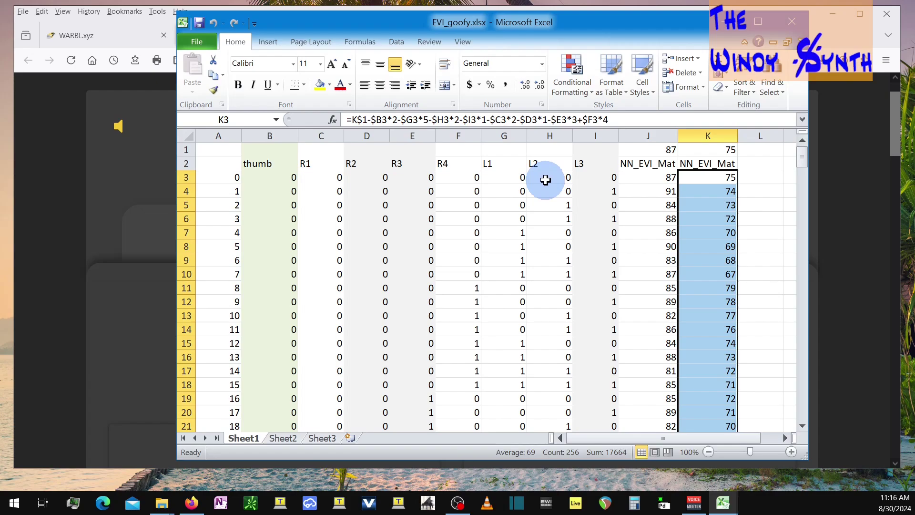
# In Button Behavior, confirm Click 1 and Click 2 are momentary Octave shift up and down.
pyautogui.click(892, 115)
pyautogui.scroll(-10, 436, 387)
pyautogui.scroll(-15, 444, 362)
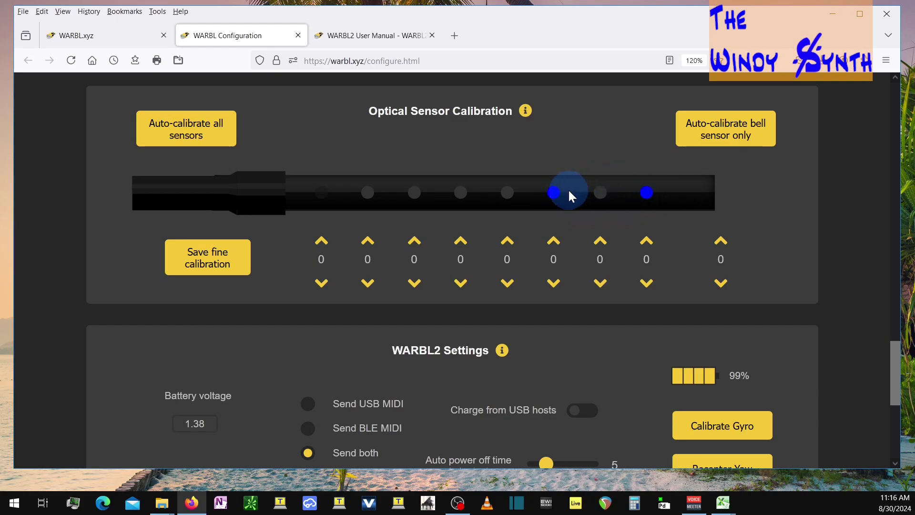
pyautogui.scroll(-3, 568, 191)
pyautogui.scroll(4, 568, 190)
pyautogui.scroll(-5, 569, 191)
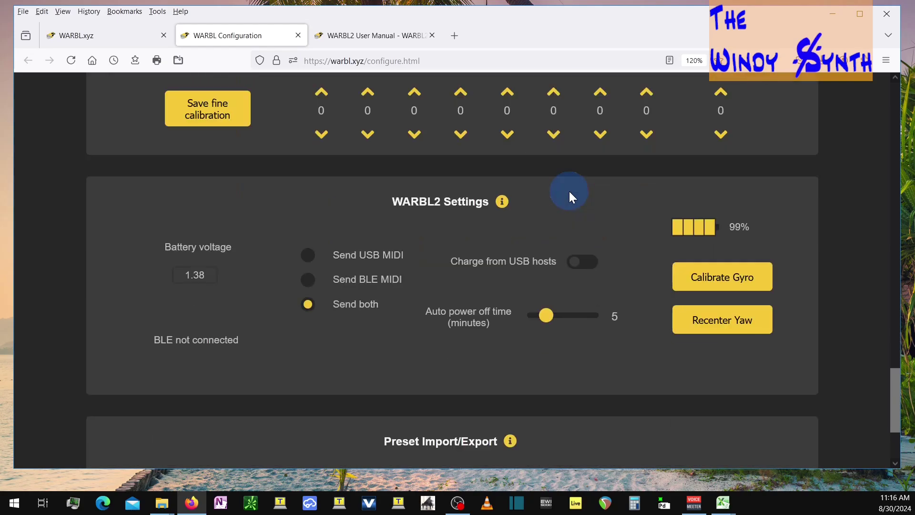
pyautogui.scroll(6, 570, 191)
pyautogui.scroll(4, 570, 190)
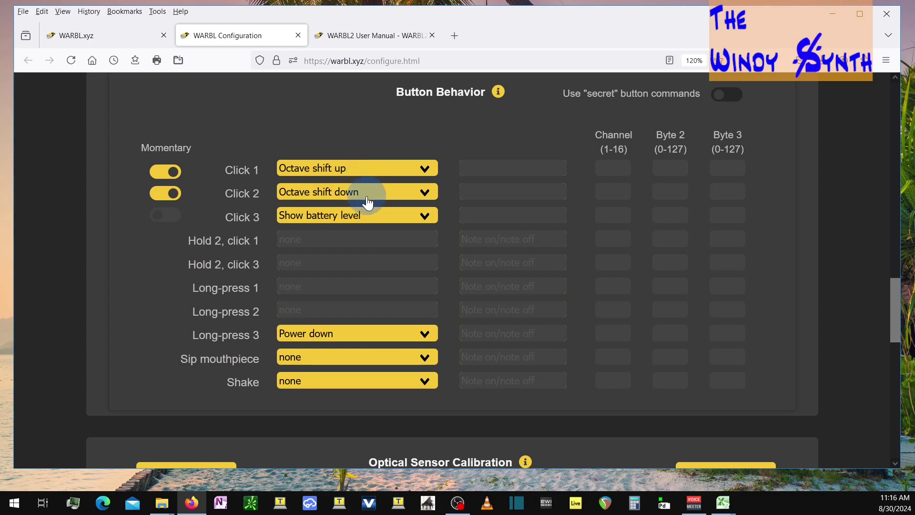
pyautogui.click(166, 173)
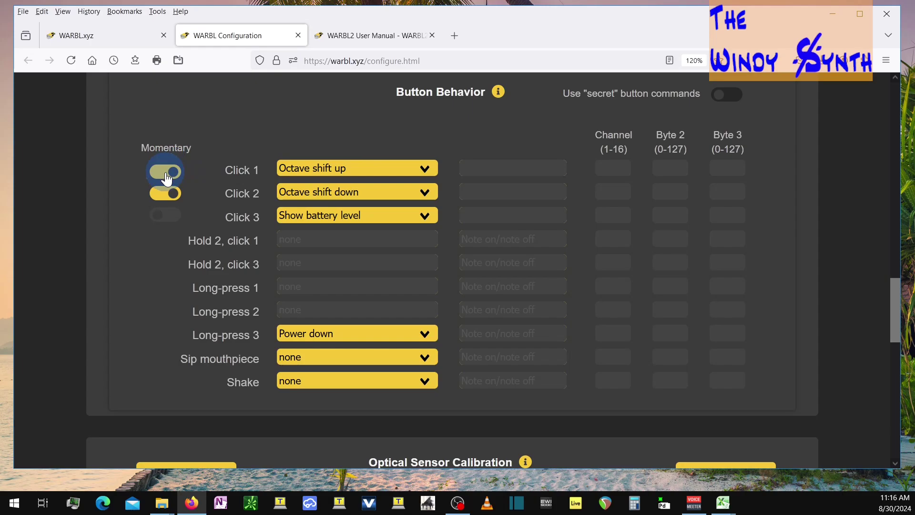
pyautogui.click(175, 195)
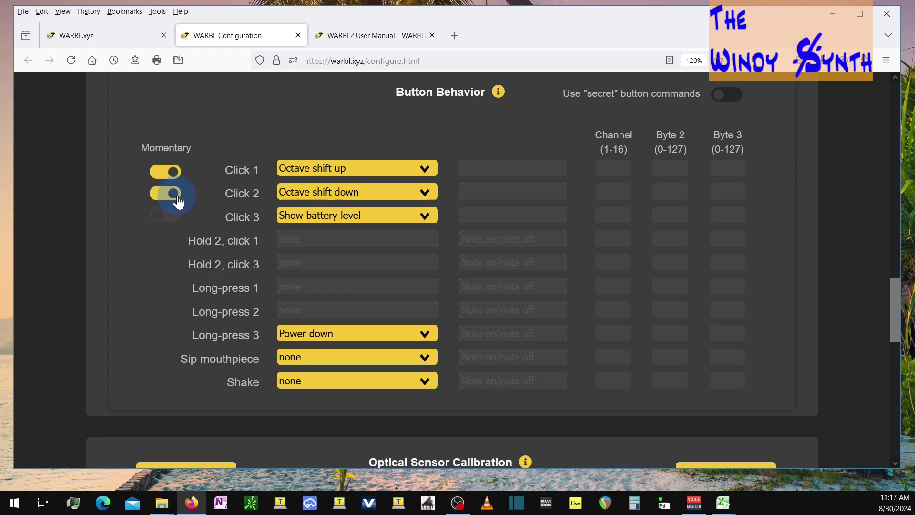
pyautogui.click(356, 172)
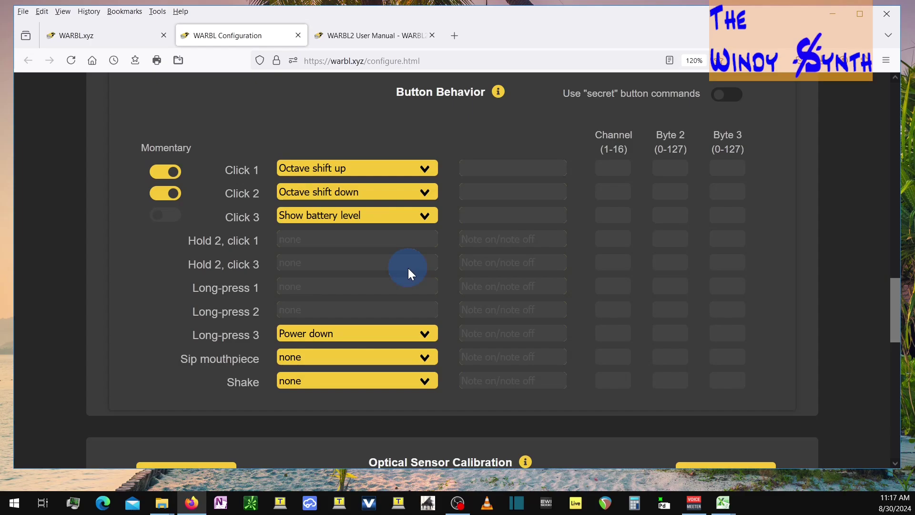
pyautogui.scroll(12, 441, 299)
pyautogui.scroll(-15, 441, 299)
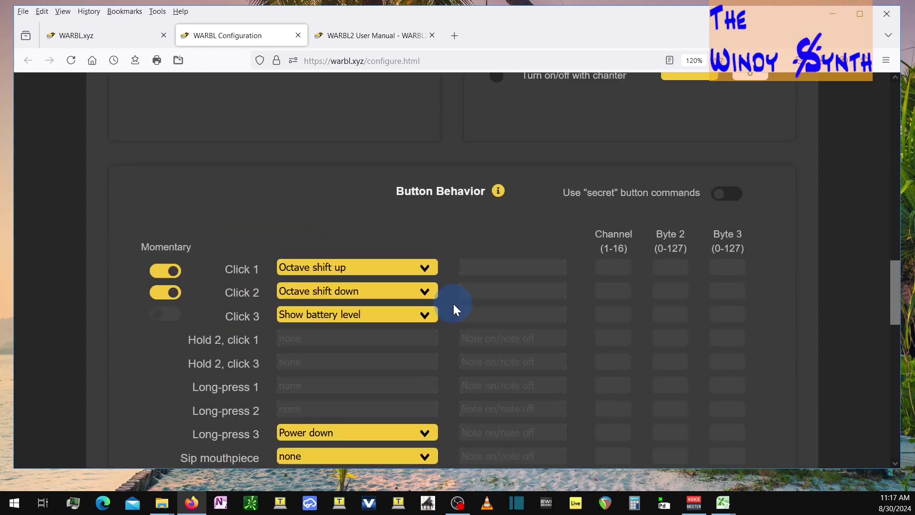
pyautogui.scroll(-1, 453, 304)
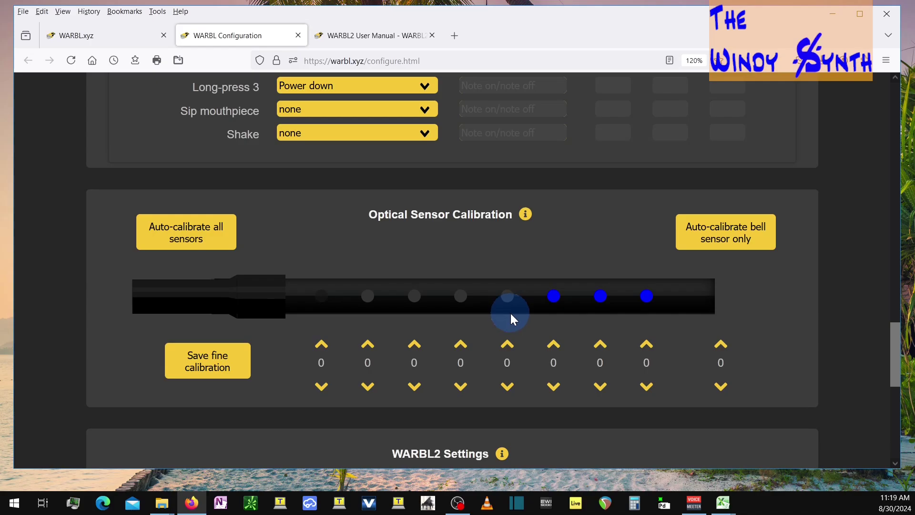
# Return to EVI_goofy.xlsx and select K1 to see its =61+26-12 base note formula.
pyautogui.scroll(10, 510, 313)
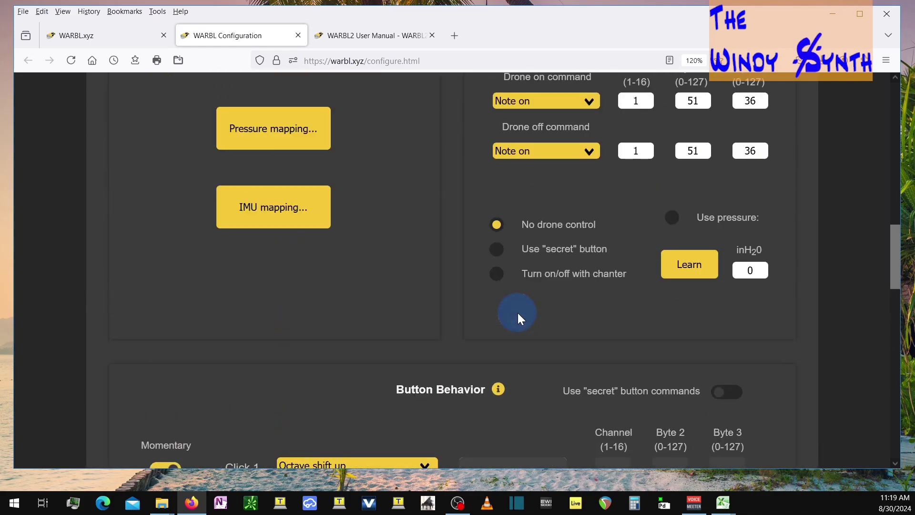
pyautogui.scroll(9, 518, 312)
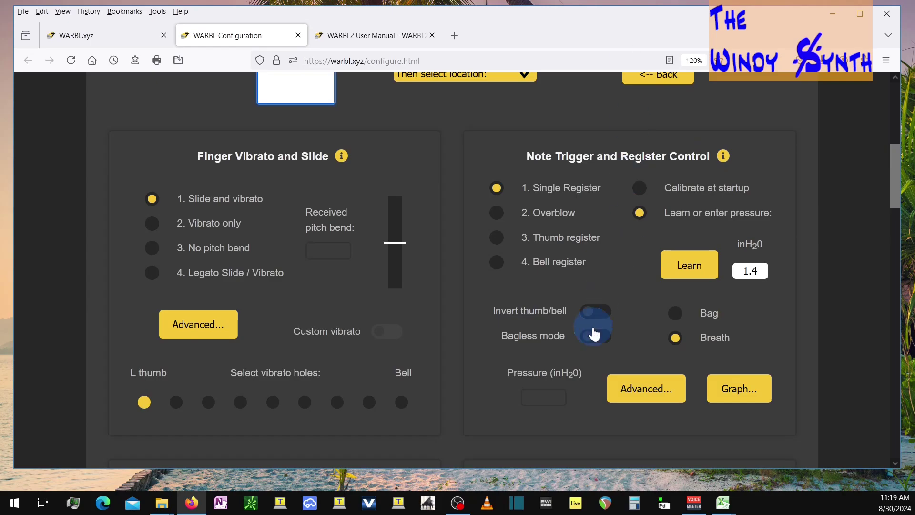
pyautogui.moveTo(723, 501)
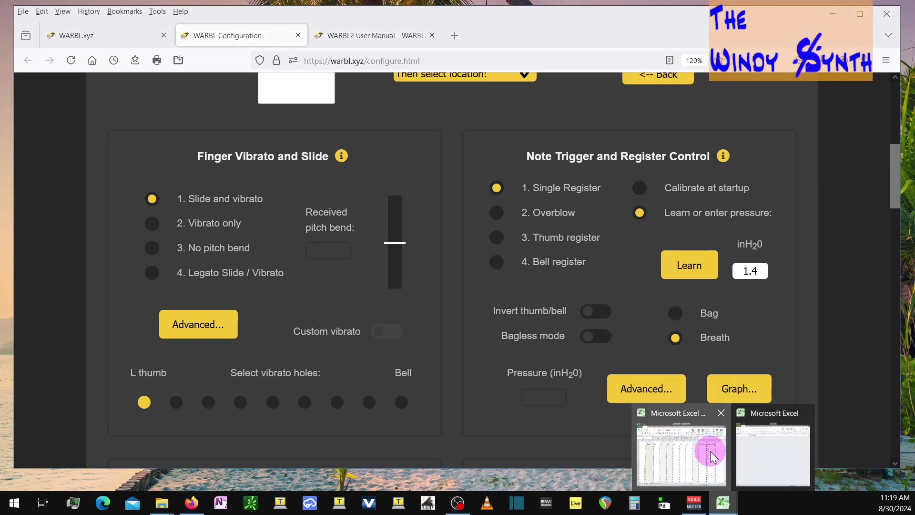
pyautogui.click(706, 449)
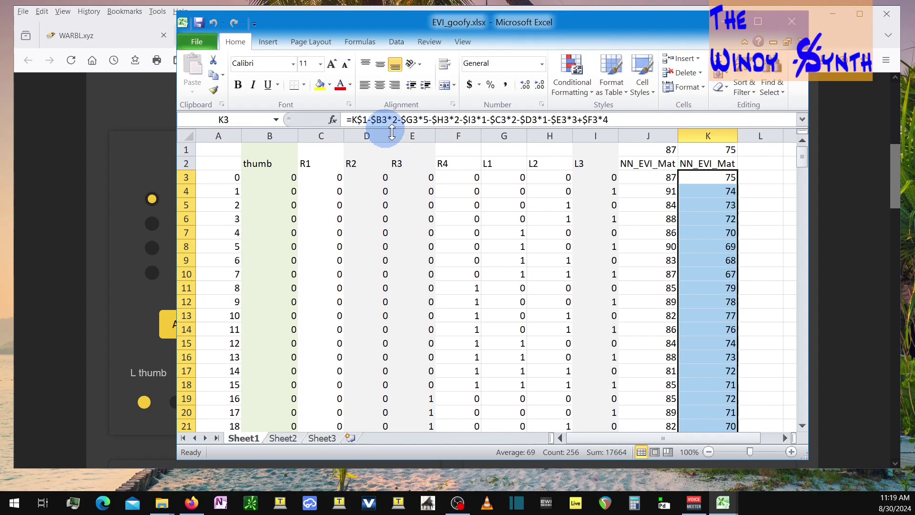
pyautogui.click(706, 149)
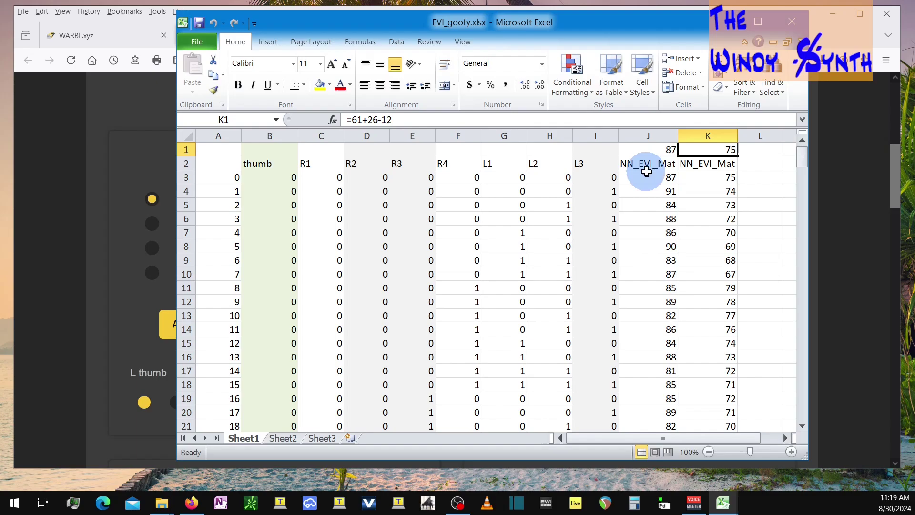
# Open the K3 note-number formula and highlight its weighted $C3 finger term.
pyautogui.click(716, 177)
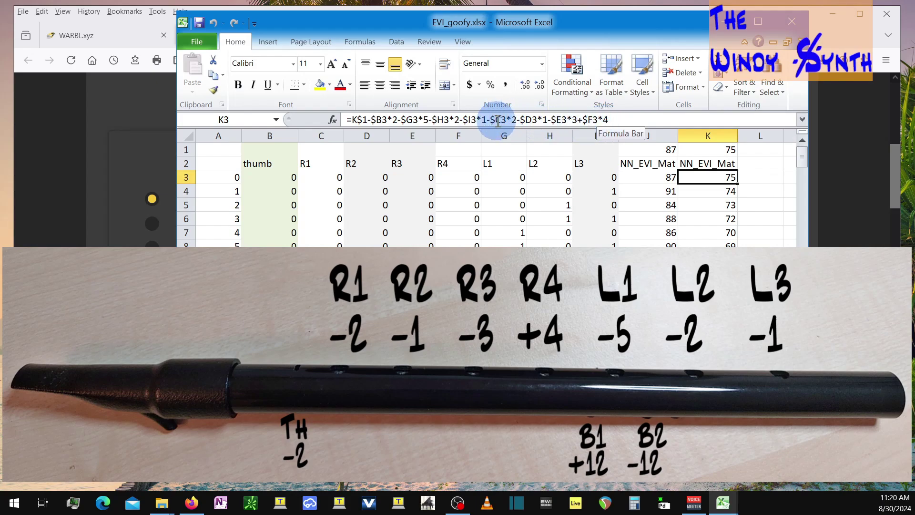
pyautogui.moveTo(506, 119); pyautogui.dragTo(578, 120)
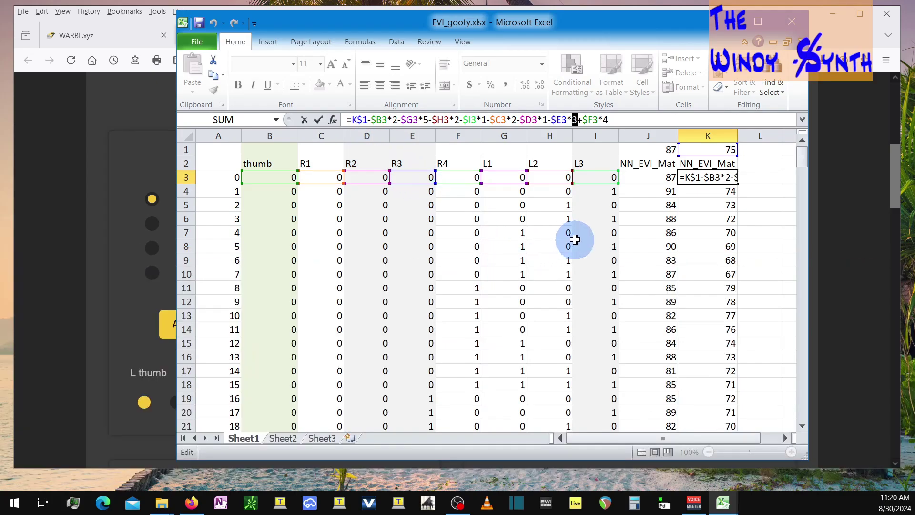
# Leave the K3 formula unchanged and copy the note numbers in K3:K258.
pyautogui.click(634, 120)
pyautogui.click(755, 189)
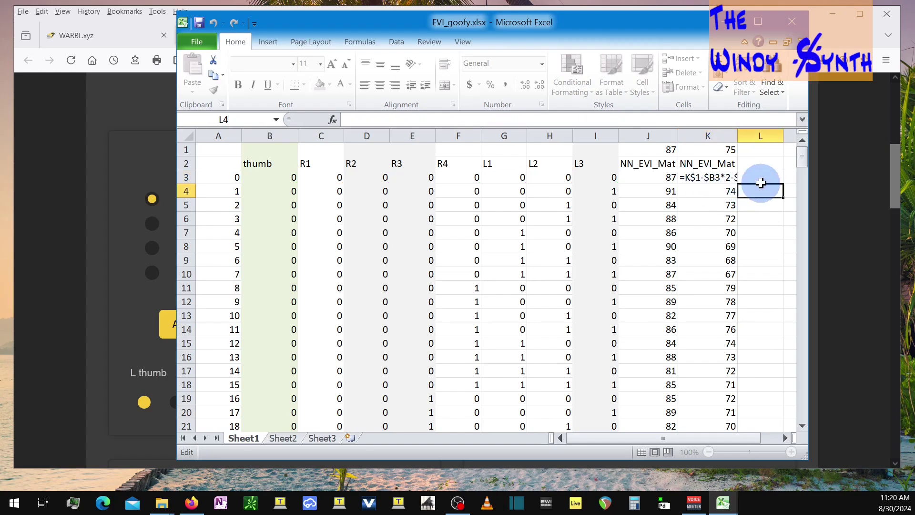
pyautogui.click(715, 176)
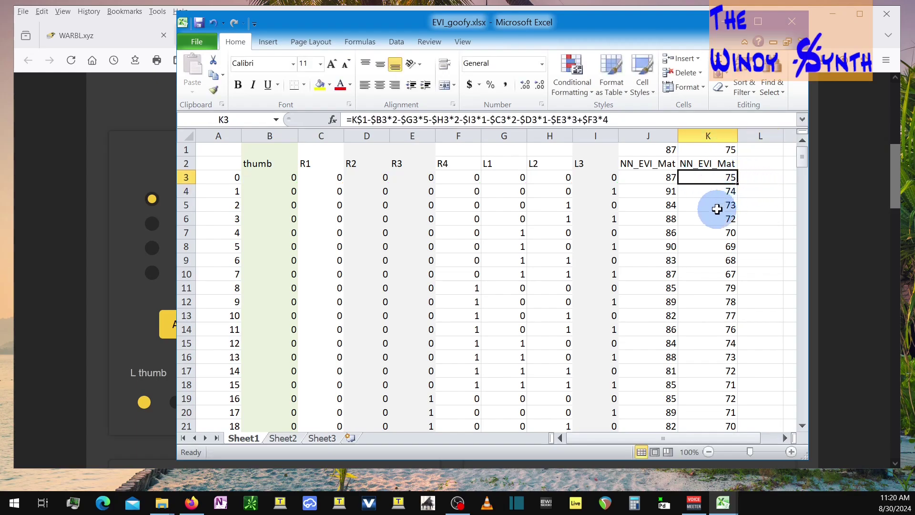
pyautogui.scroll(-5, 712, 224)
pyautogui.scroll(-20, 711, 239)
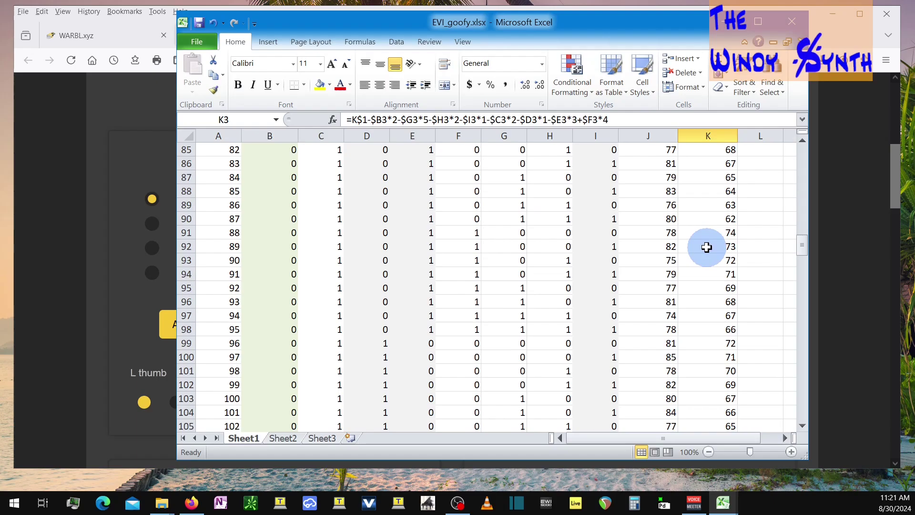
pyautogui.scroll(-20, 706, 249)
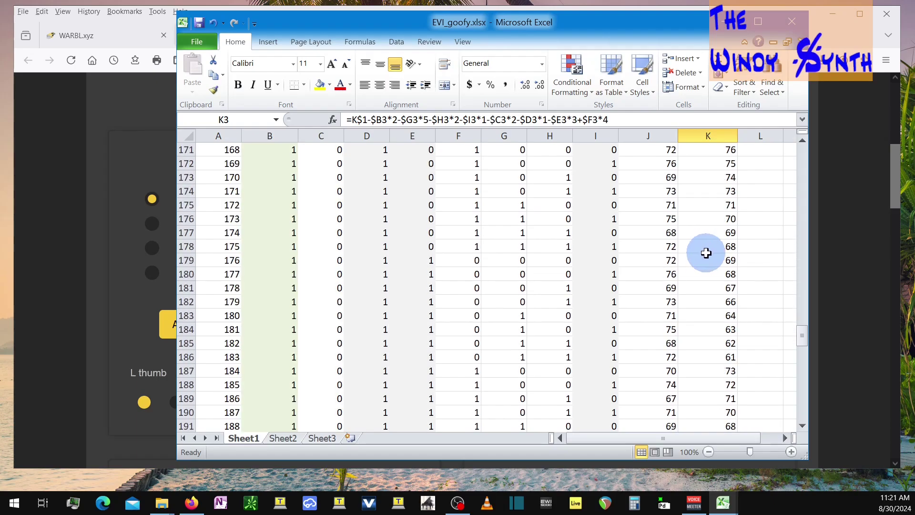
pyautogui.scroll(-18, 705, 253)
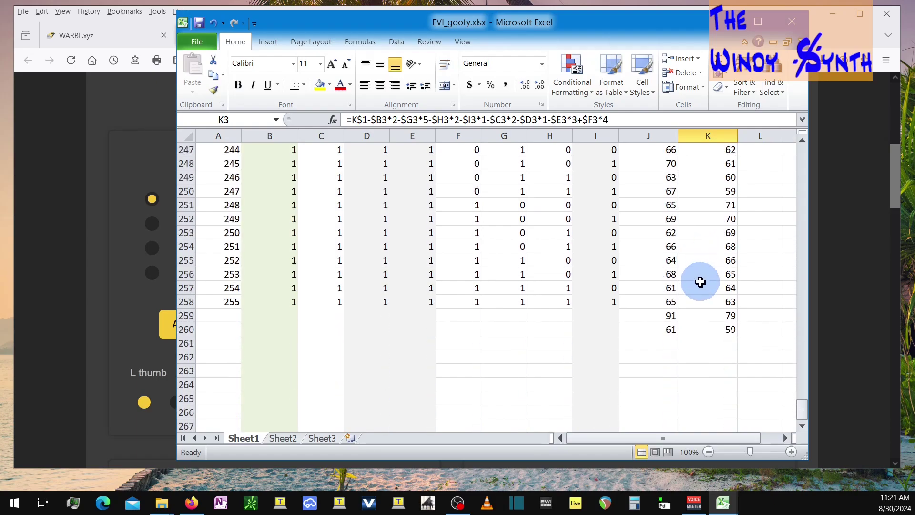
pyautogui.moveTo(705, 299); pyautogui.dragTo(707, 302)
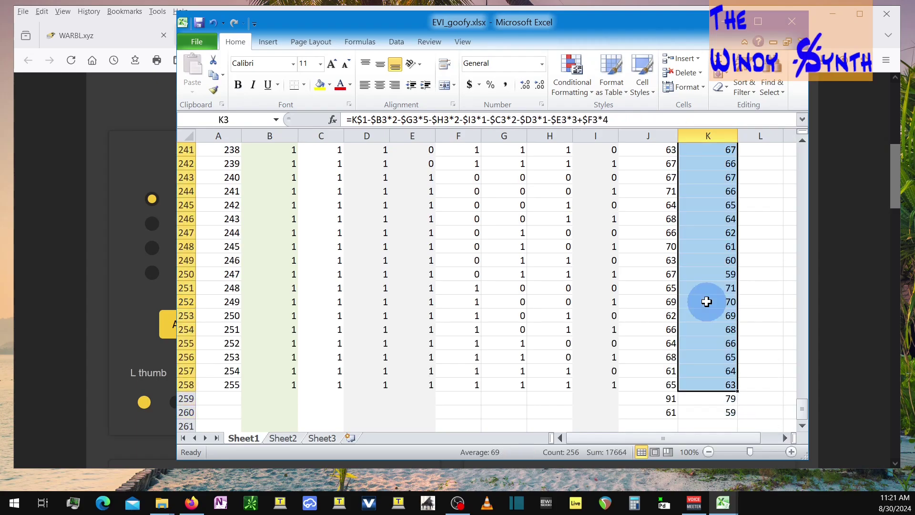
pyautogui.hotkey('ctrl', 'c')
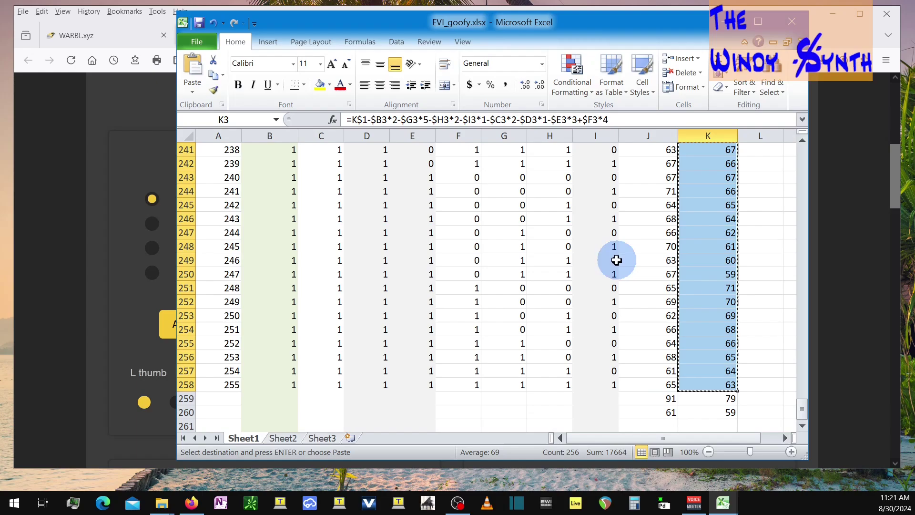
# Paste the copied note numbers into the WARBL custom chart box.
pyautogui.click(153, 110)
pyautogui.scroll(2, 268, 167)
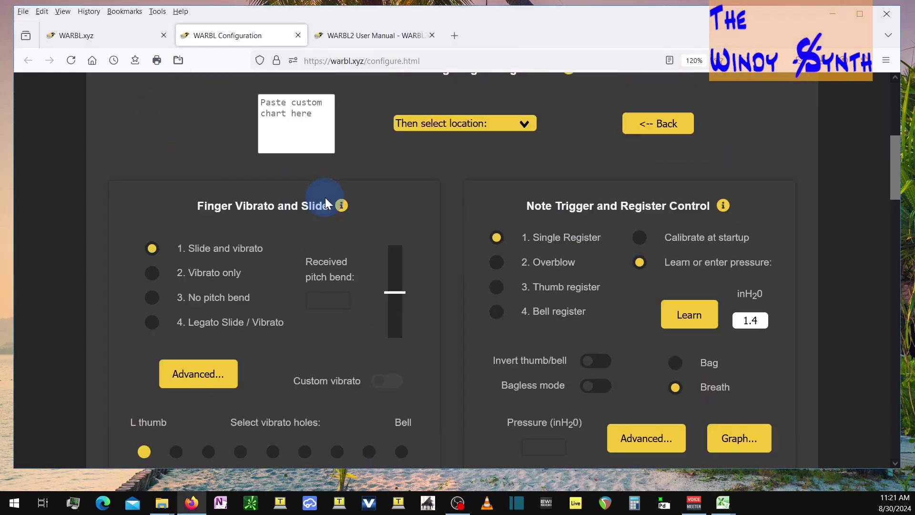
pyautogui.click(290, 163)
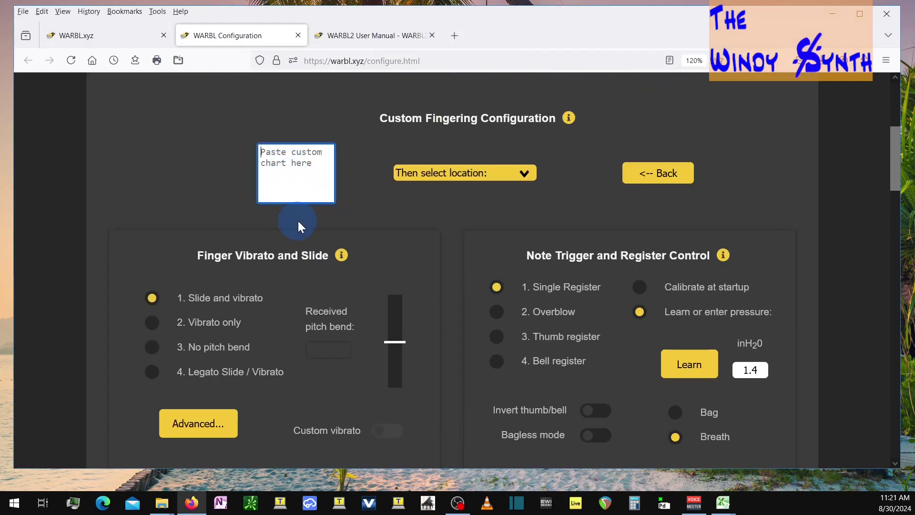
pyautogui.hotkey('ctrl', 'v')
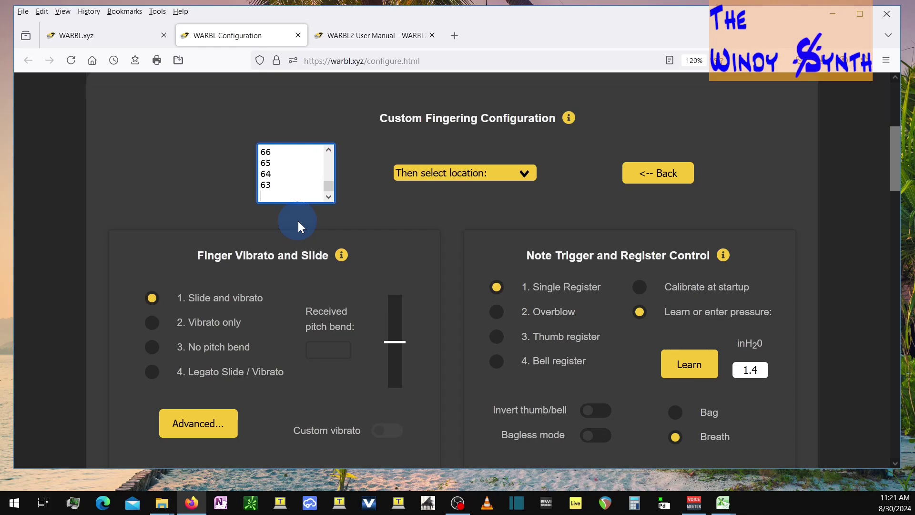
# Assign the chart to Custom chart 2, return to Instrument 2, and save its settings.
pyautogui.scroll(5, 299, 222)
pyautogui.click(491, 323)
pyautogui.click(485, 374)
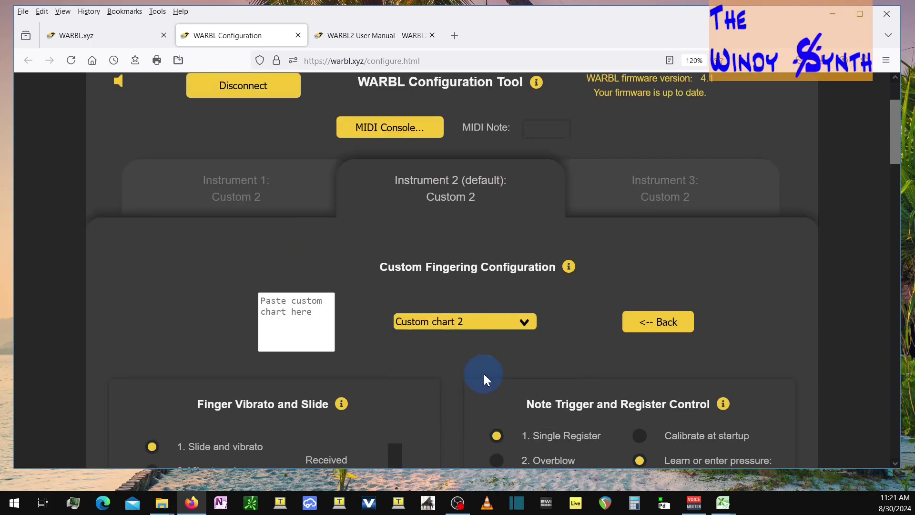
pyautogui.click(525, 307)
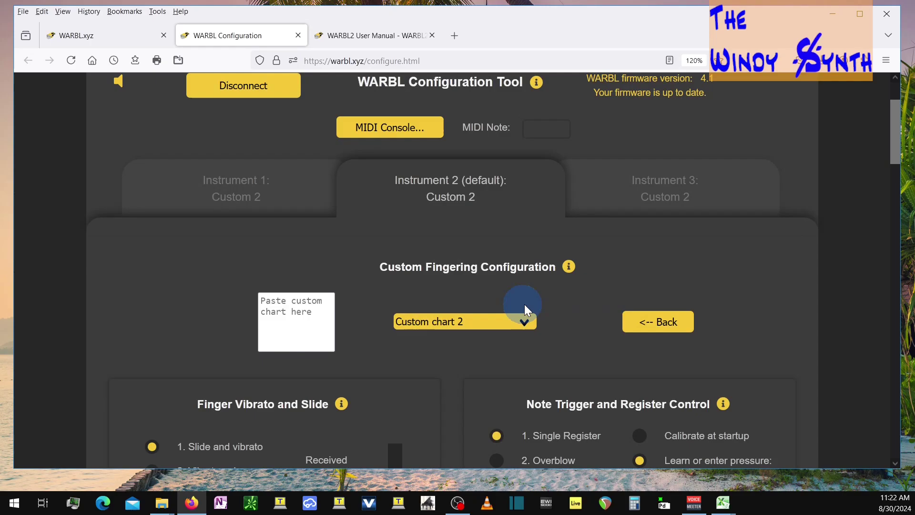
pyautogui.click(637, 328)
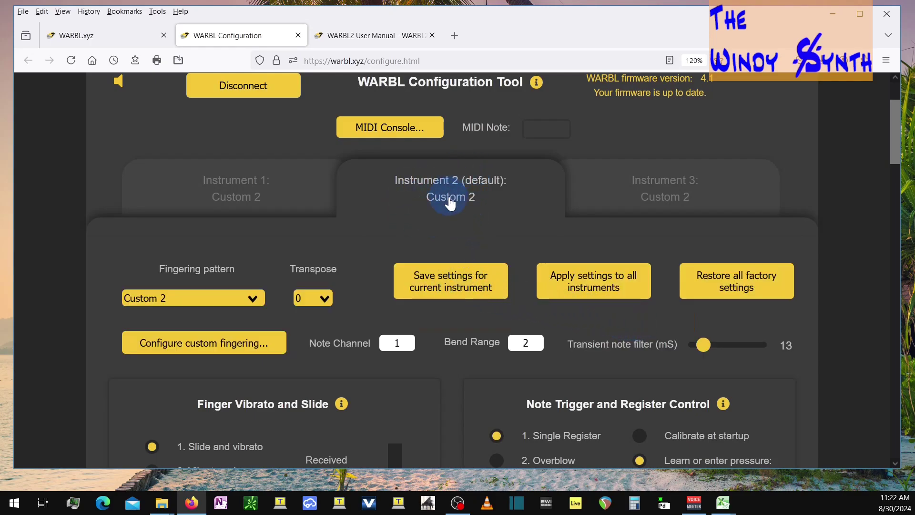
pyautogui.click(454, 287)
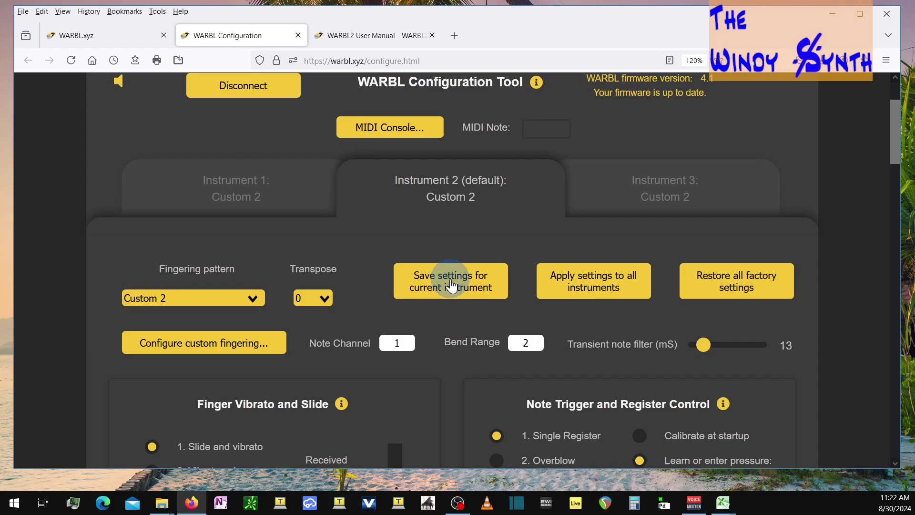
pyautogui.scroll(-3, 449, 271)
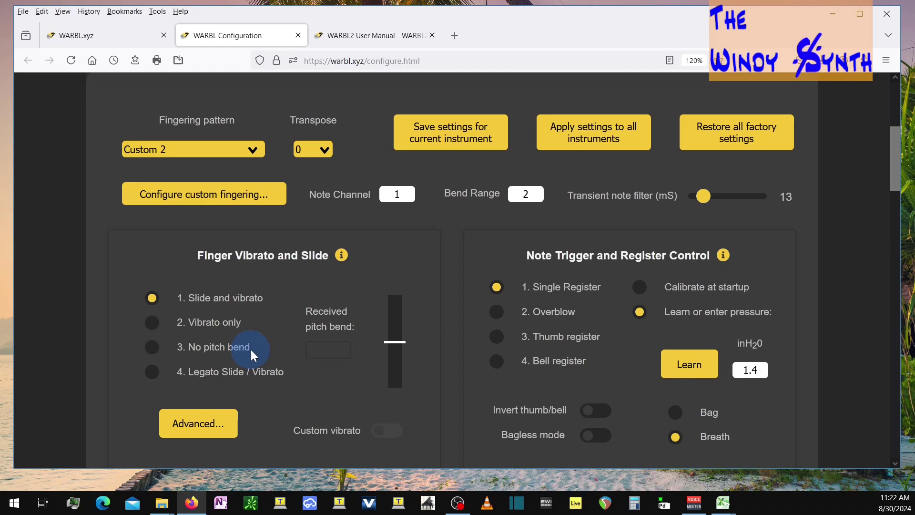
pyautogui.scroll(1, 342, 386)
pyautogui.scroll(-5, 342, 385)
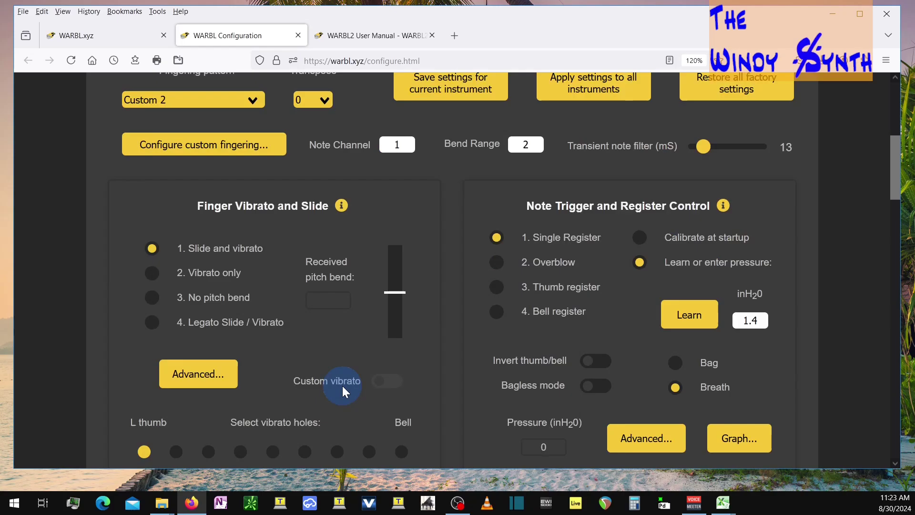
pyautogui.scroll(-18, 344, 386)
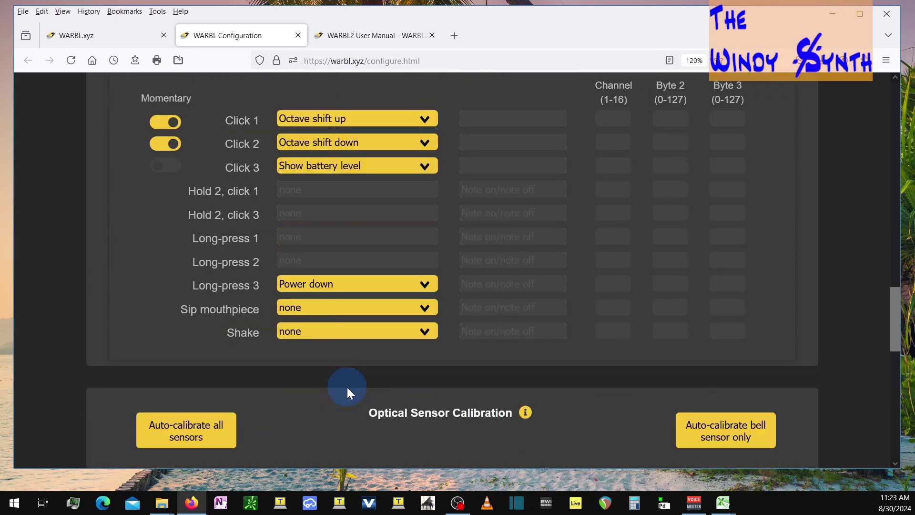
pyautogui.scroll(-2, 399, 270)
pyautogui.scroll(18, 399, 269)
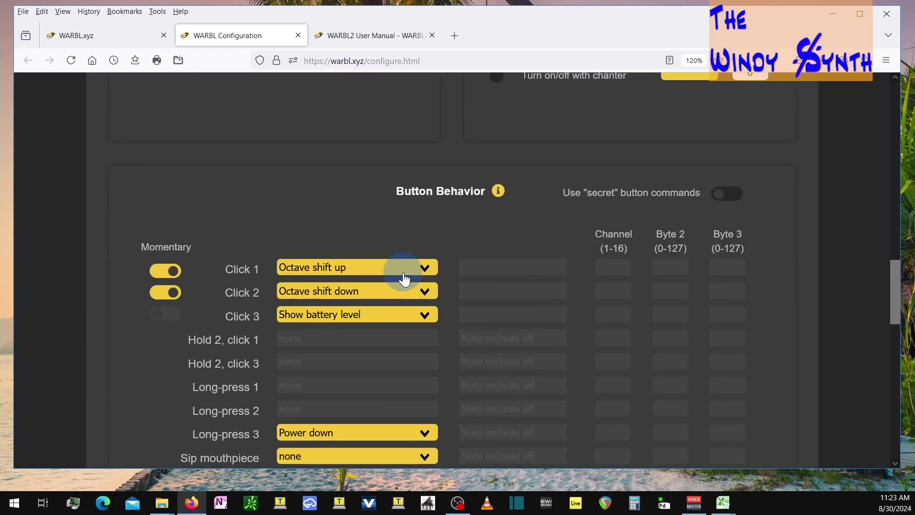
pyautogui.scroll(6, 404, 273)
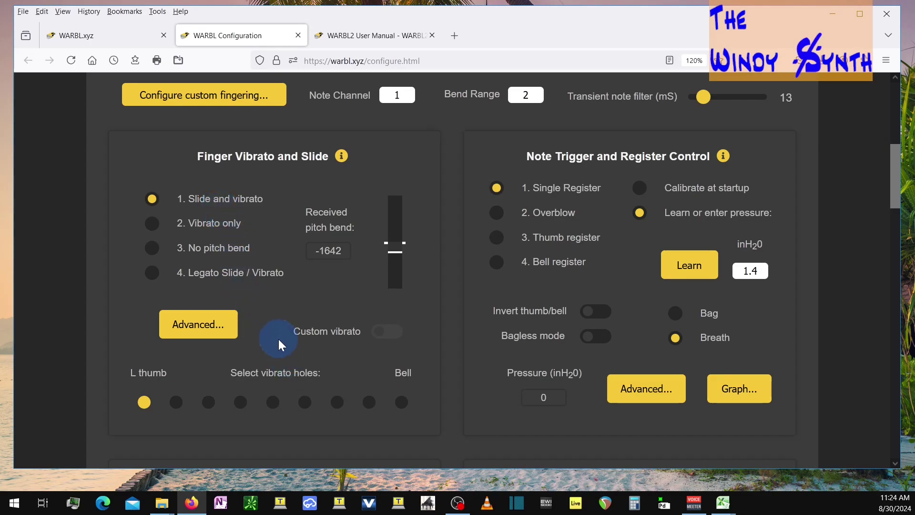
# Open Advanced Pitch Bend Settings, showing 50-cent vibrato depth and 2-semitone slide limit.
pyautogui.click(208, 328)
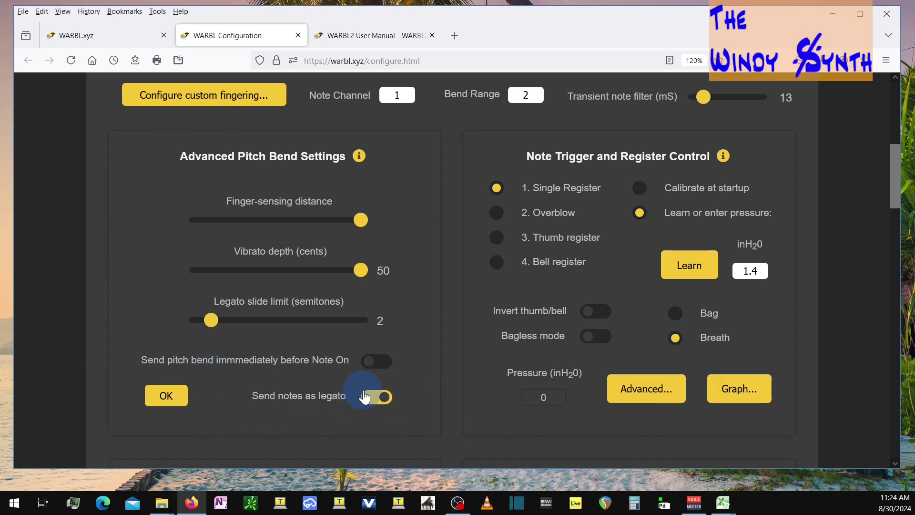
# Close Advanced Pitch Bend Settings and select the 1.4 inH2O breath pressure threshold.
pyautogui.click(167, 396)
pyautogui.scroll(3, 490, 325)
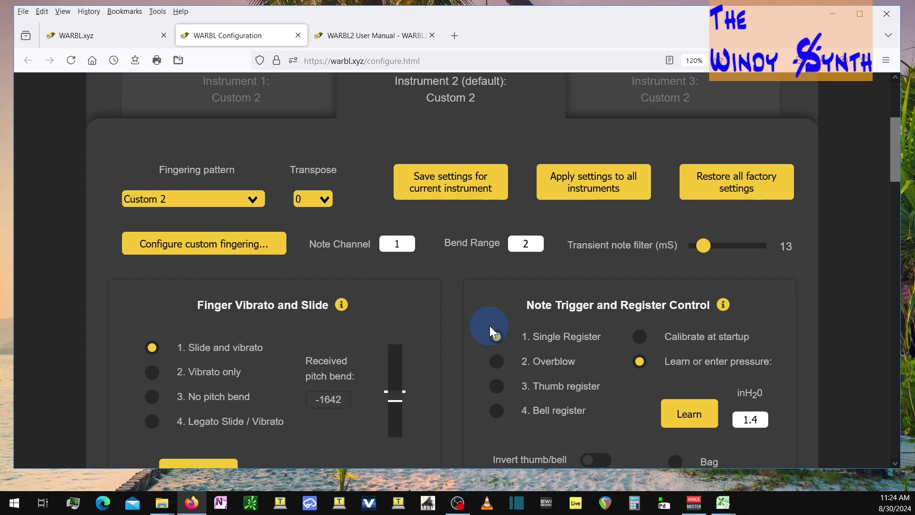
pyautogui.scroll(-2, 487, 326)
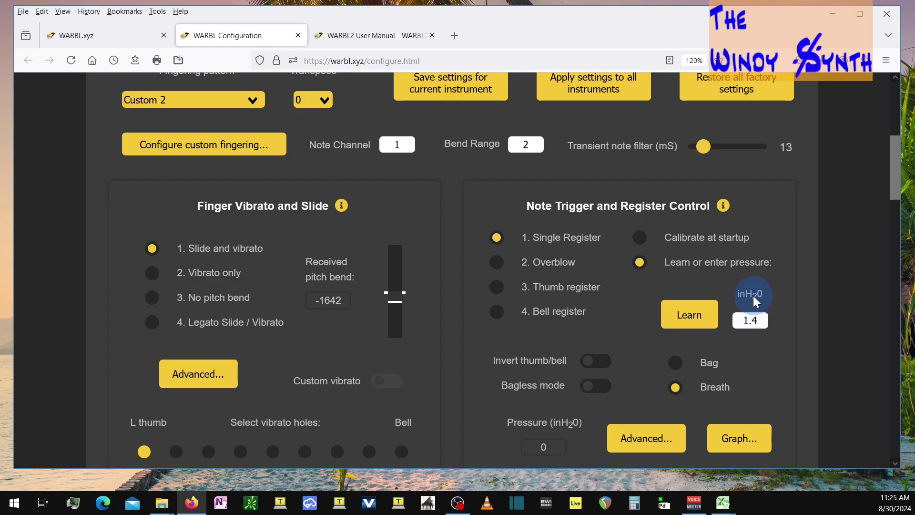
pyautogui.doubleClick(749, 325)
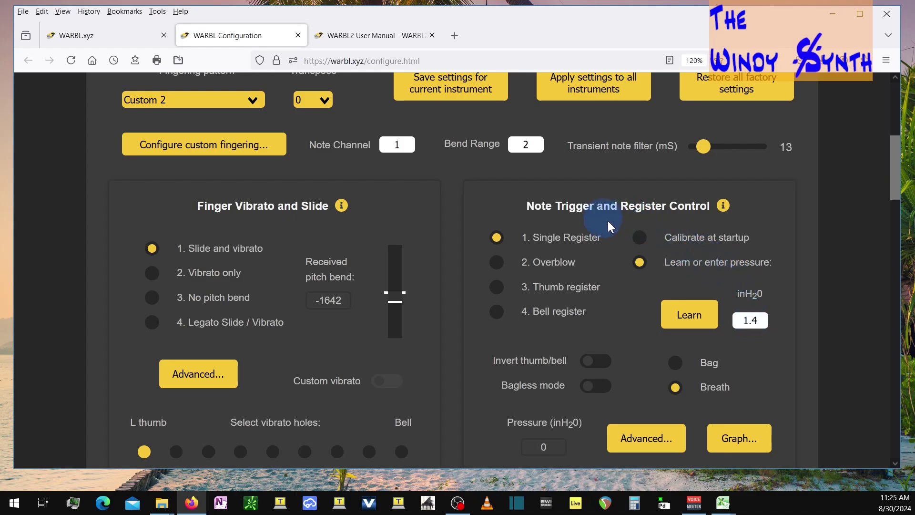
pyautogui.scroll(-2, 656, 281)
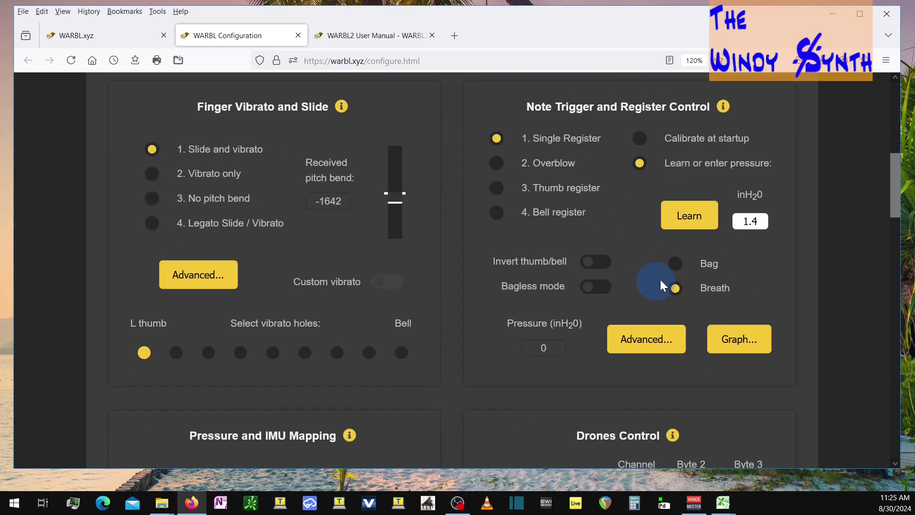
# Open the pressure-as-CC mapping (Linear curve, channel 1) and edit its CC number value.
pyautogui.scroll(-2, 701, 255)
pyautogui.scroll(-3, 700, 250)
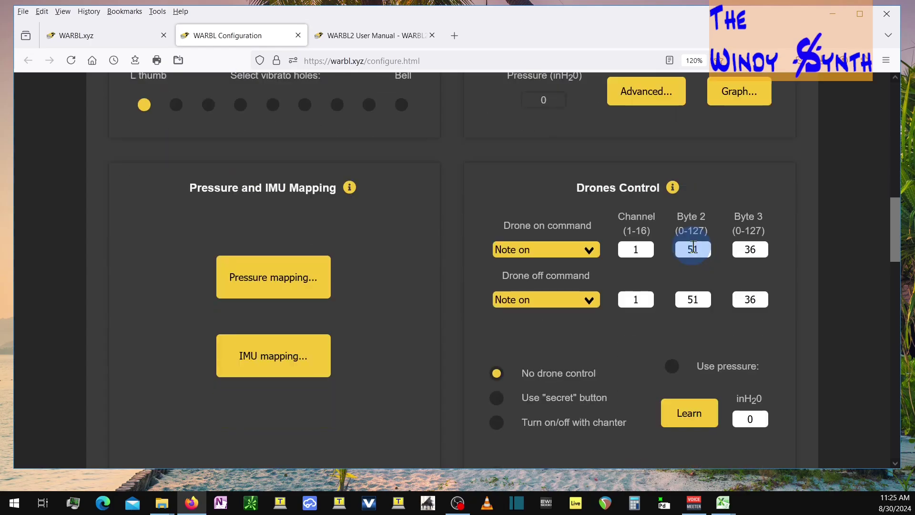
pyautogui.click(293, 283)
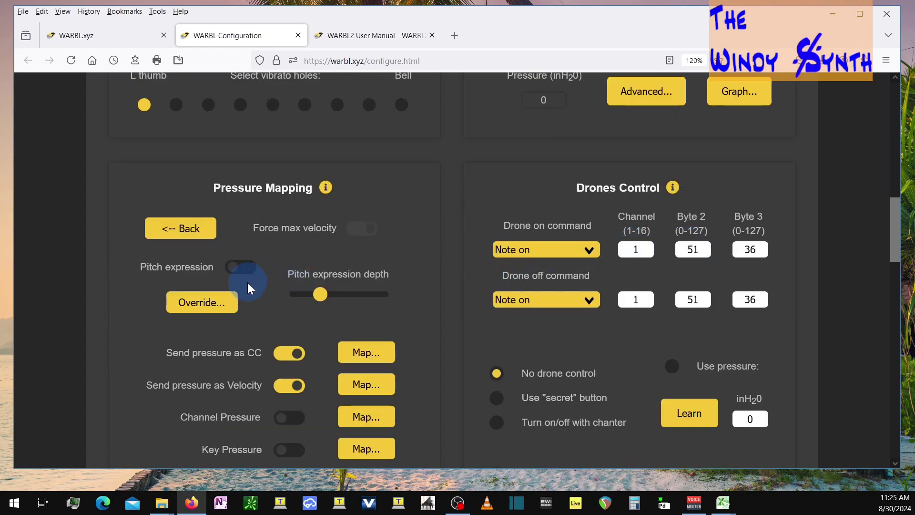
pyautogui.scroll(-1, 248, 283)
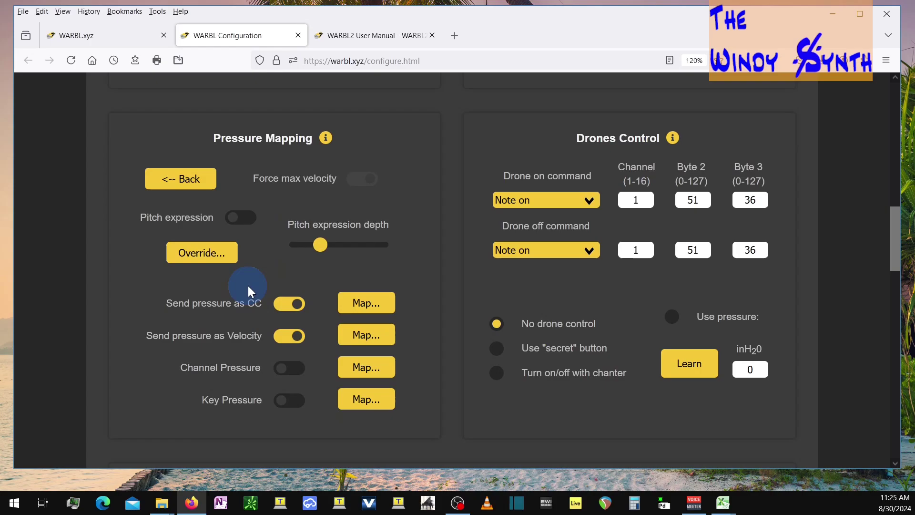
pyautogui.click(368, 302)
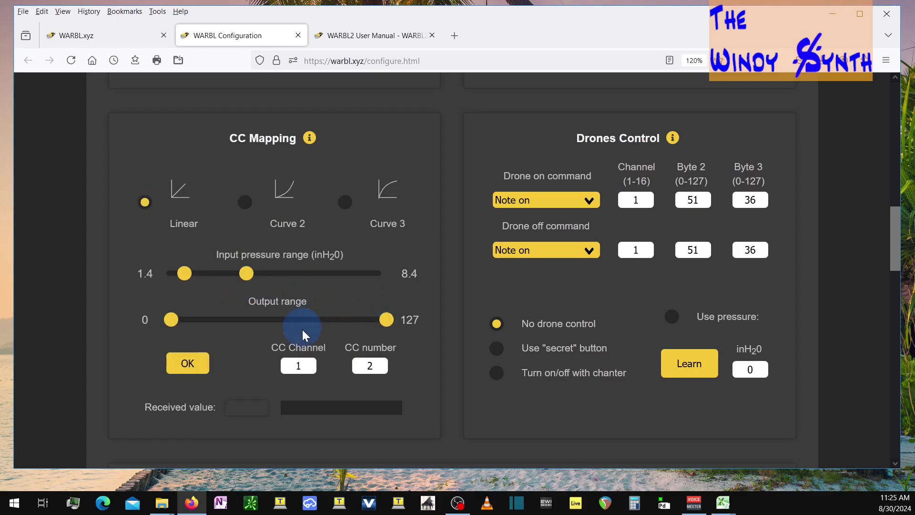
pyautogui.doubleClick(371, 365)
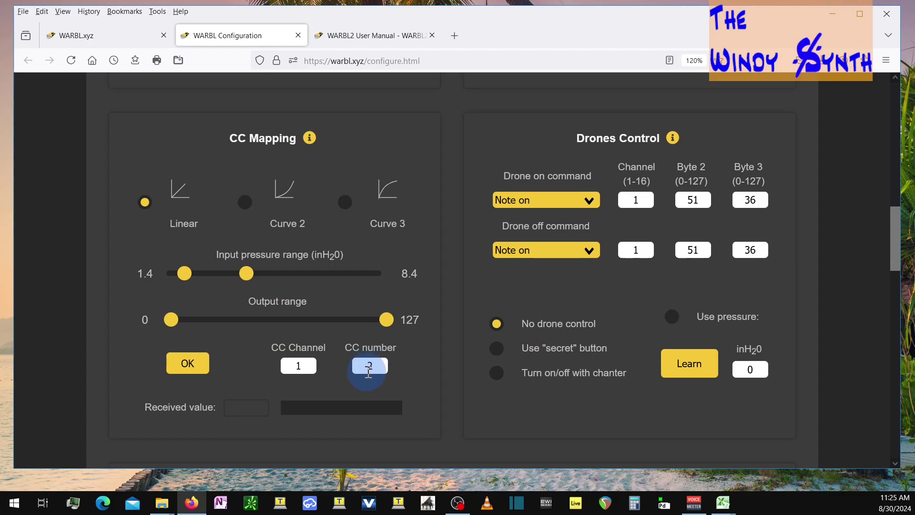
pyautogui.write('1')
pyautogui.write('2')
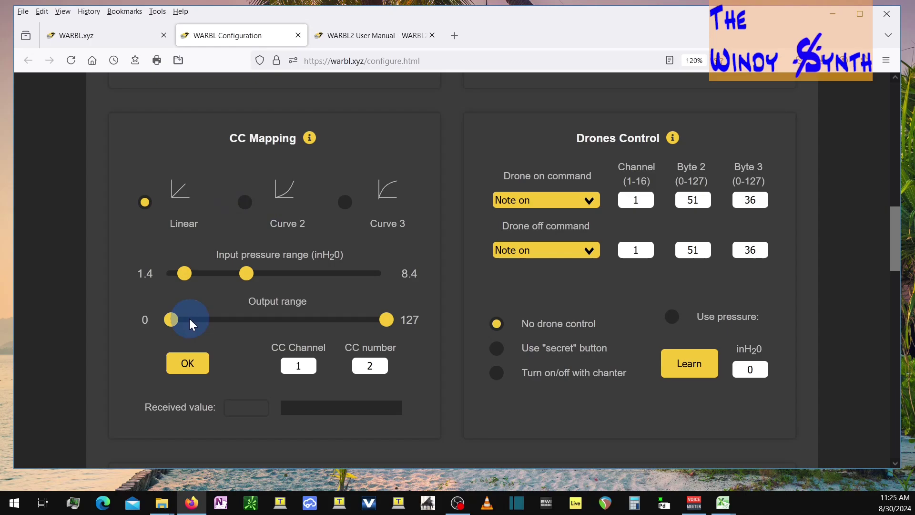
# Accept the breath CC mapping, then review and accept the pressure-to-Velocity mapping.
pyautogui.click(188, 365)
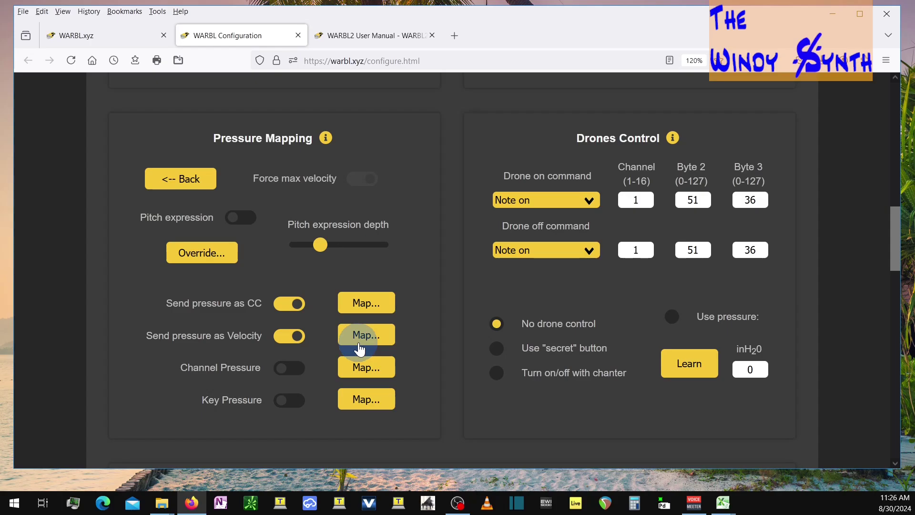
pyautogui.click(359, 348)
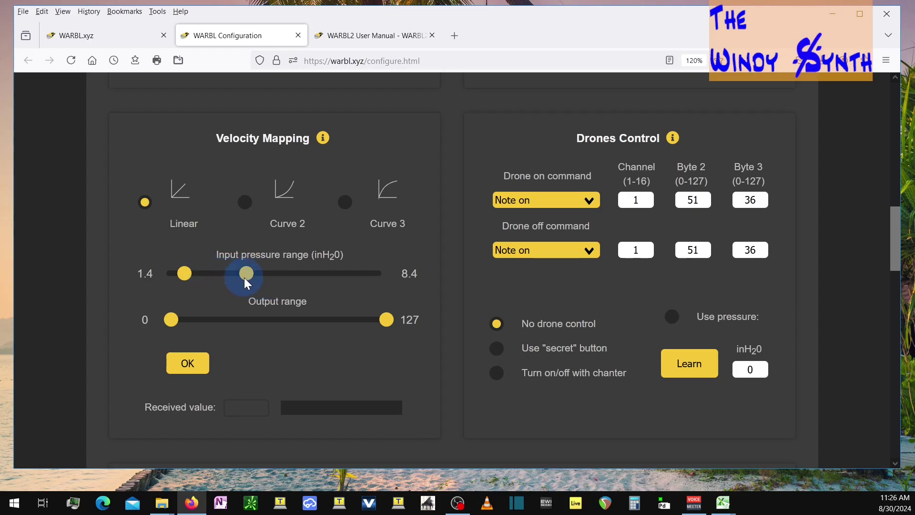
pyautogui.click(193, 365)
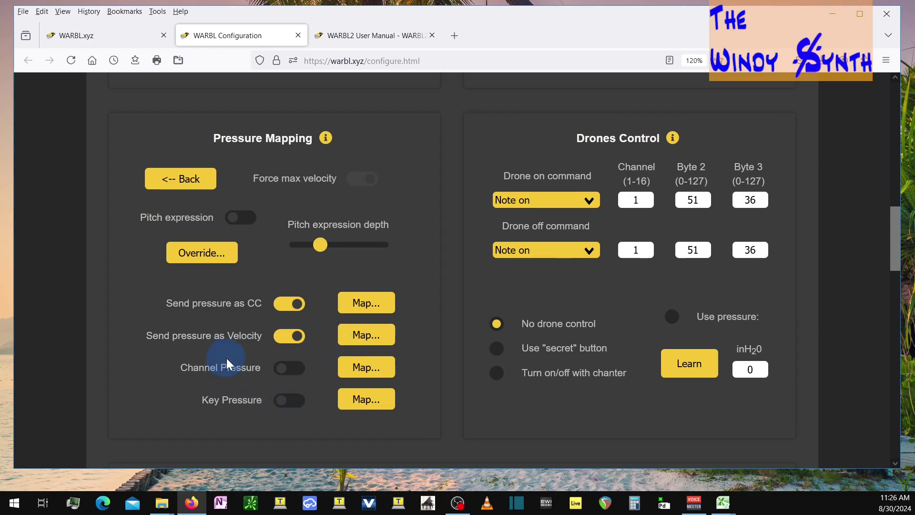
# Leave Pressure Mapping and check that Single Register breath triggering is 1.4 inH2O.
pyautogui.click(188, 183)
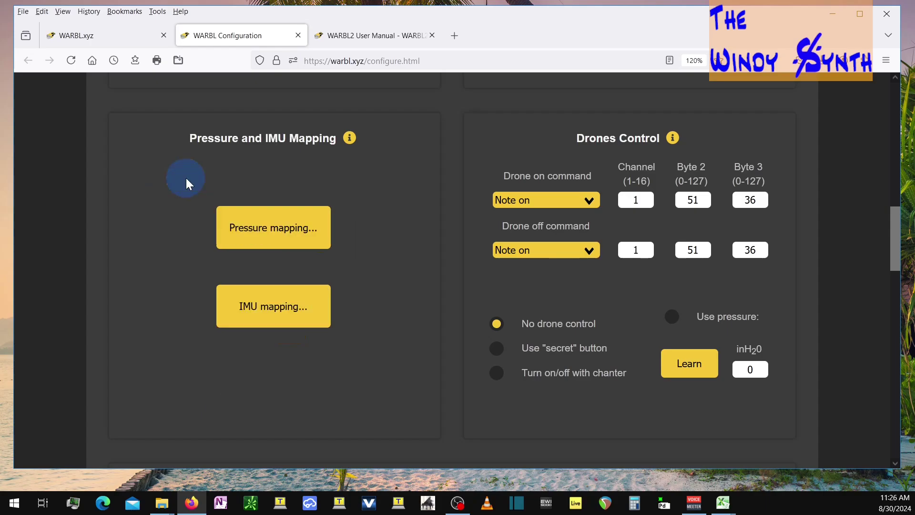
pyautogui.scroll(-2, 466, 274)
pyautogui.scroll(6, 604, 219)
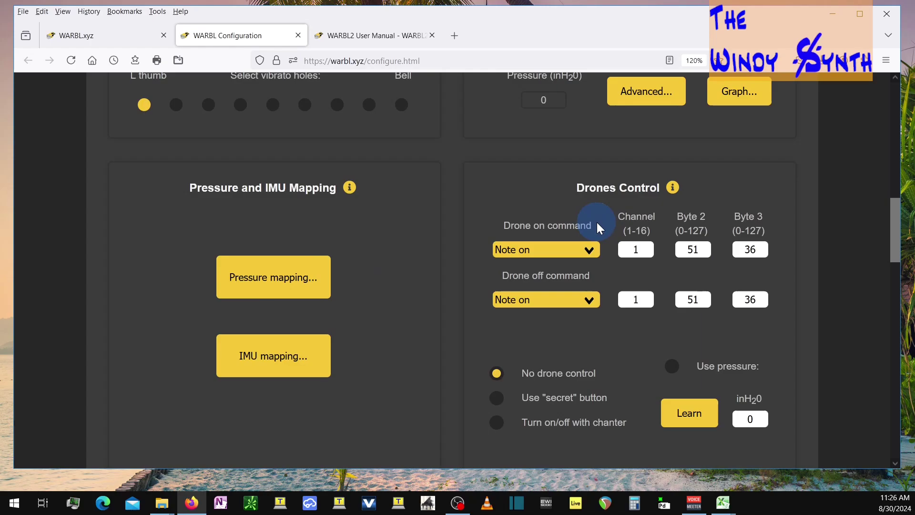
pyautogui.scroll(3, 599, 230)
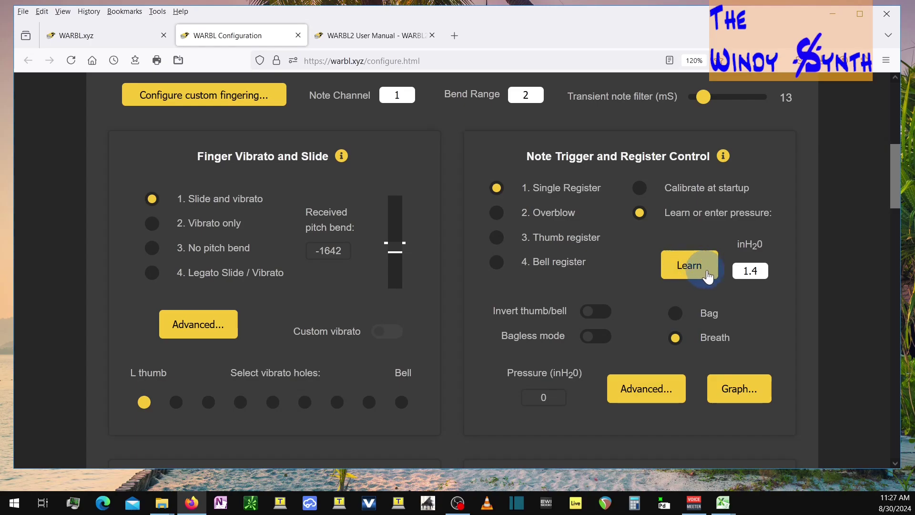
pyautogui.doubleClick(752, 270)
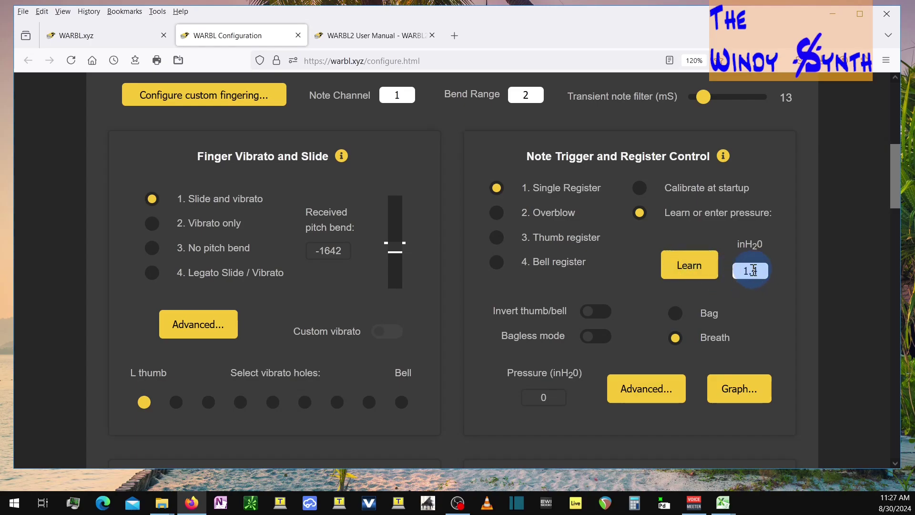
pyautogui.click(742, 395)
pyautogui.click(742, 396)
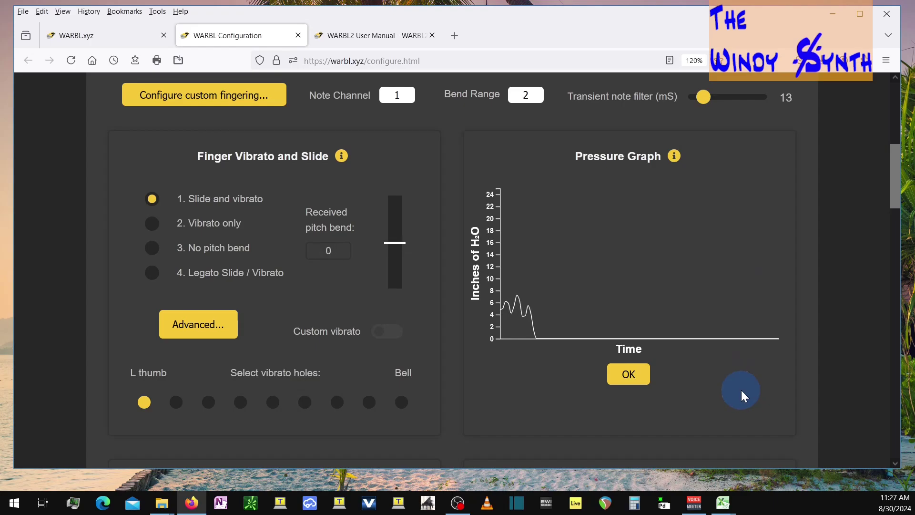
pyautogui.click(634, 379)
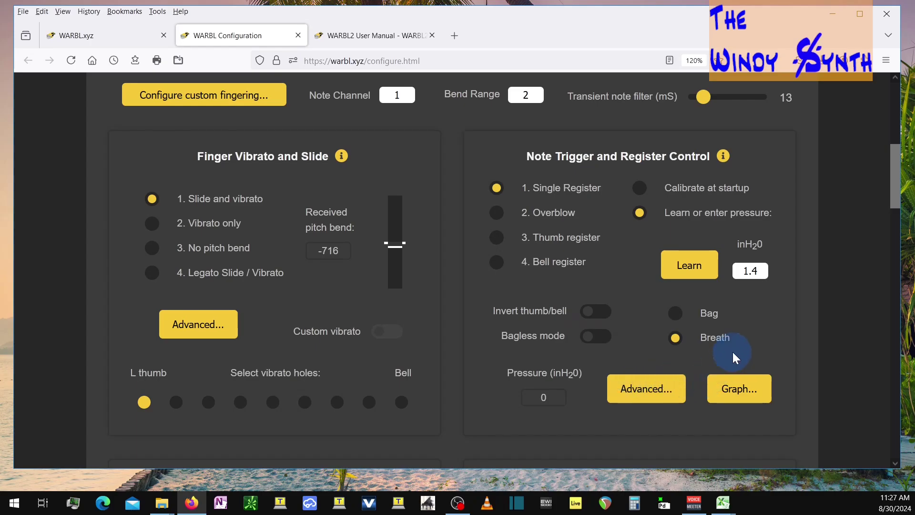
pyautogui.click(658, 388)
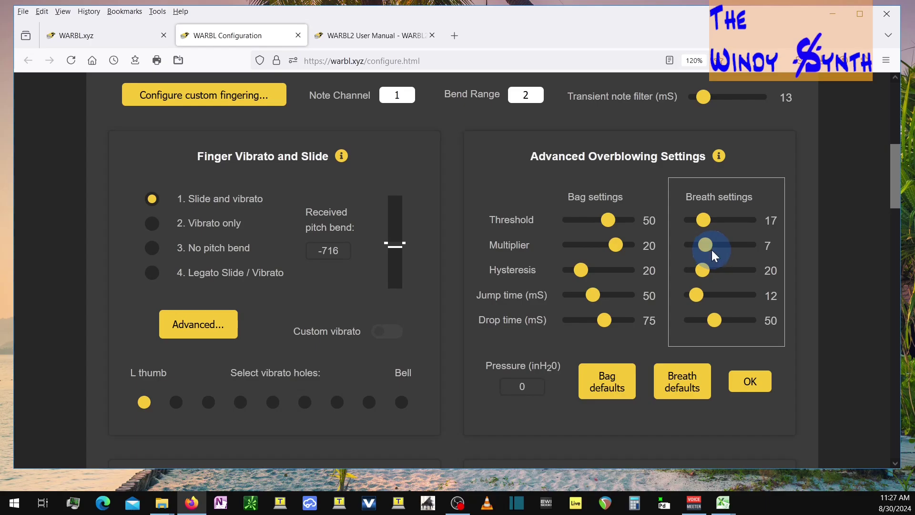
pyautogui.click(745, 389)
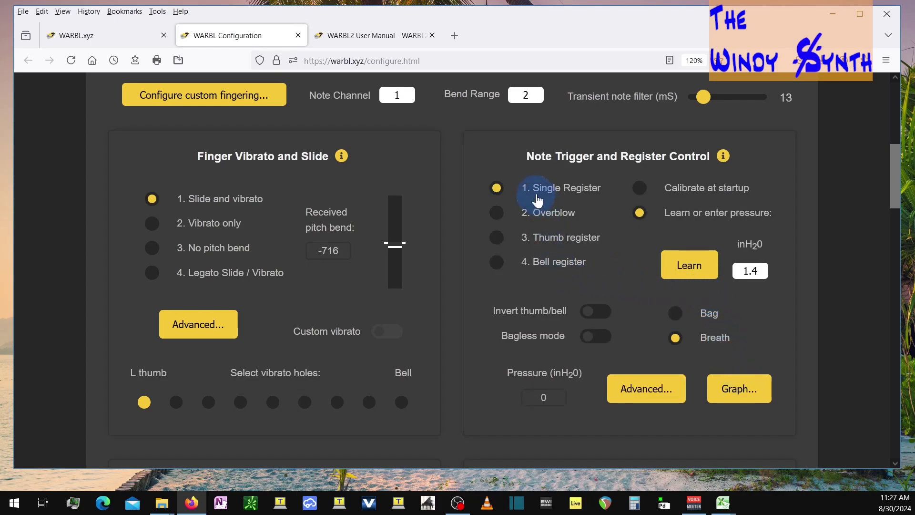
pyautogui.scroll(-2, 525, 279)
pyautogui.scroll(-10, 525, 279)
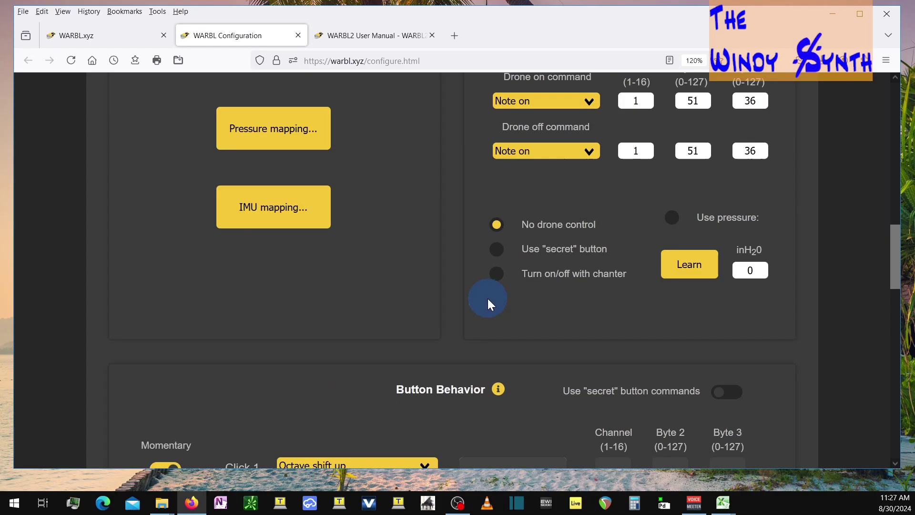
pyautogui.scroll(-1, 487, 298)
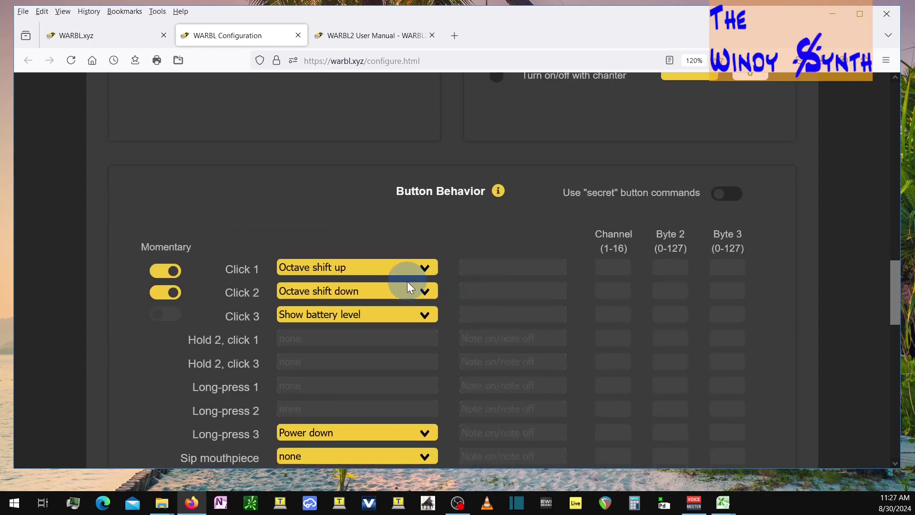
pyautogui.scroll(-1, 405, 299)
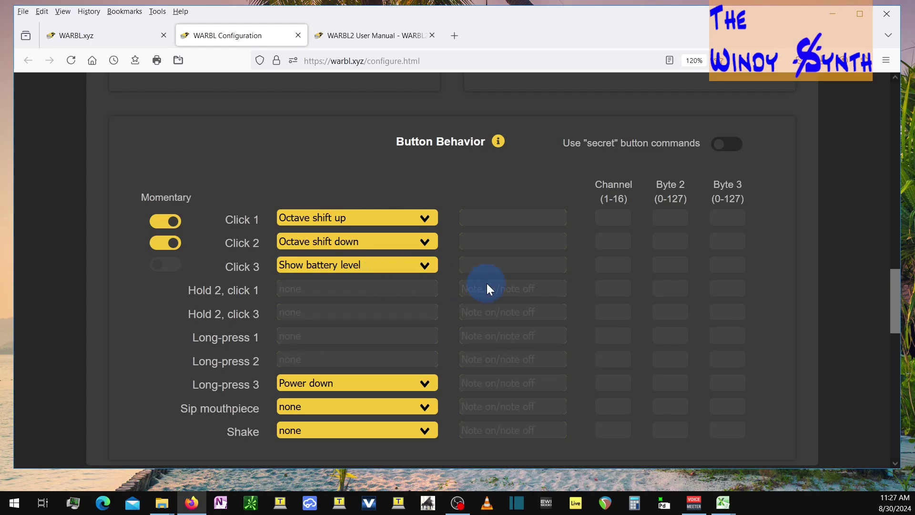
pyautogui.scroll(-10, 490, 285)
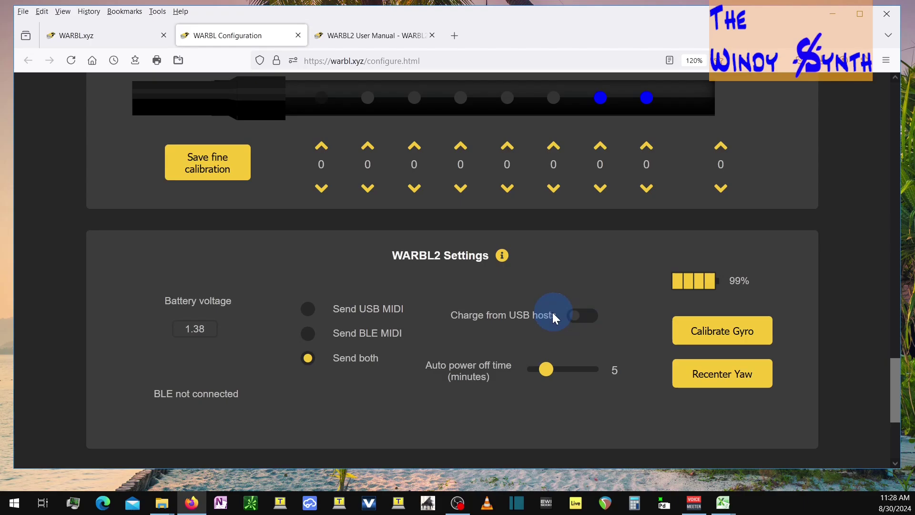
pyautogui.scroll(10, 504, 342)
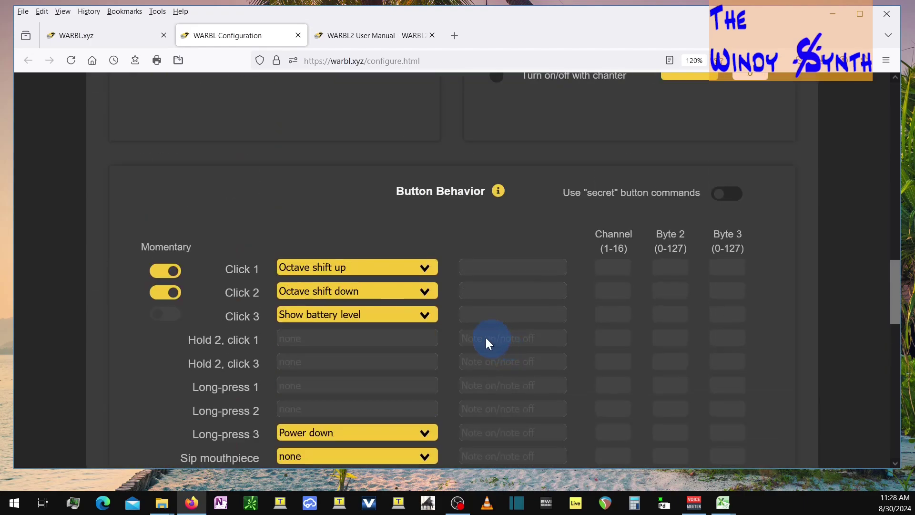
pyautogui.scroll(-3, 474, 343)
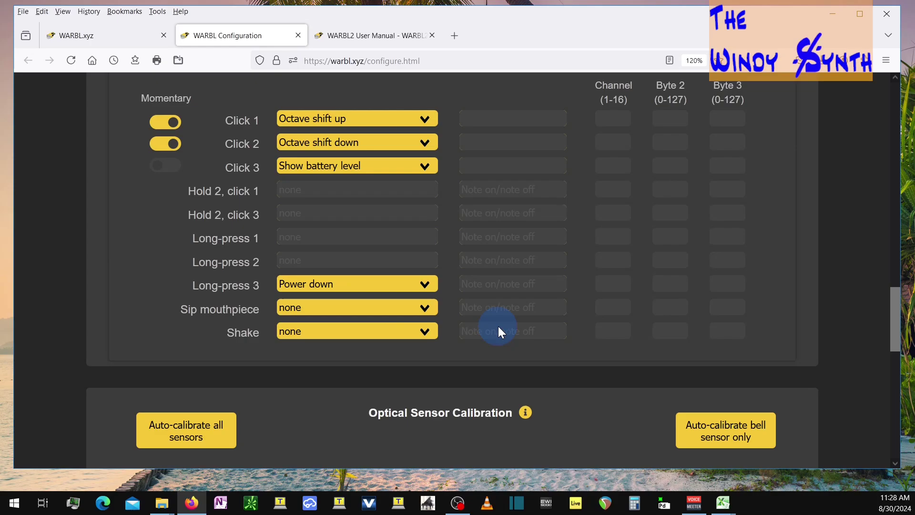
pyautogui.scroll(-2, 498, 330)
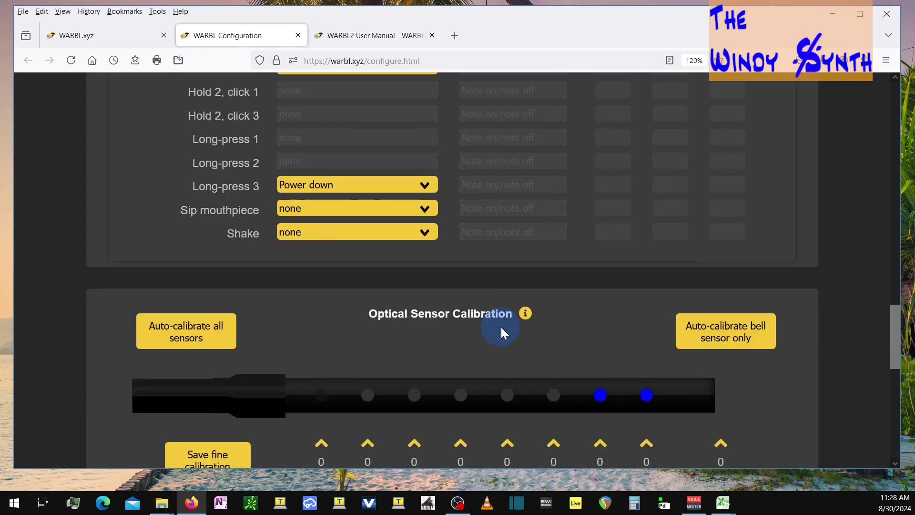
pyautogui.scroll(16, 499, 328)
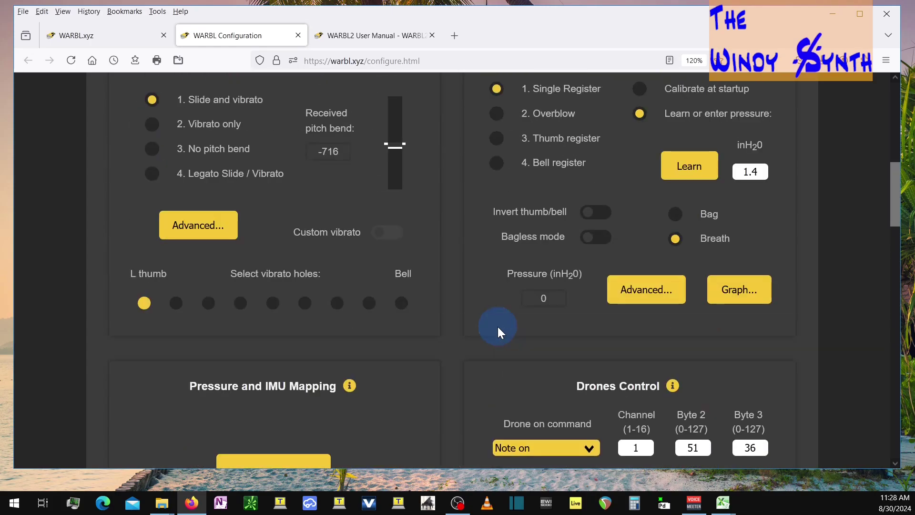
pyautogui.scroll(-3, 495, 327)
pyautogui.scroll(4, 334, 326)
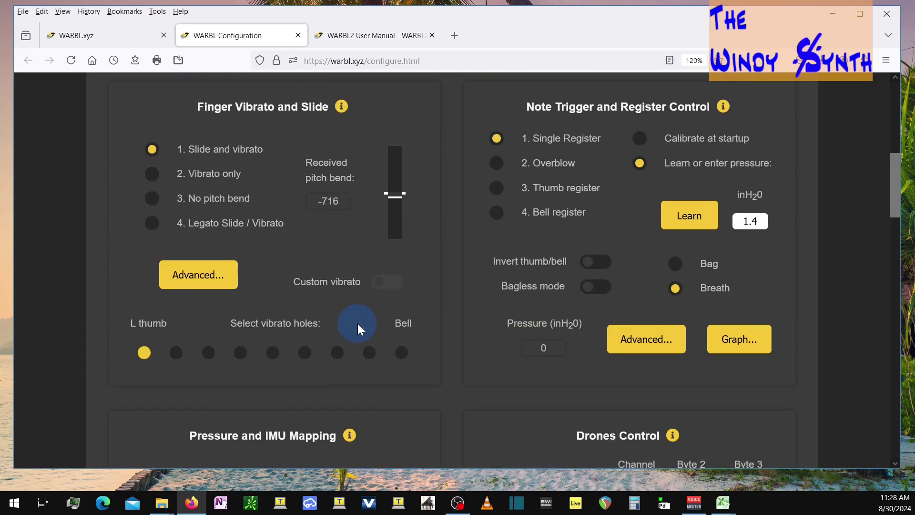
pyautogui.scroll(1, 357, 323)
pyautogui.scroll(-9, 370, 310)
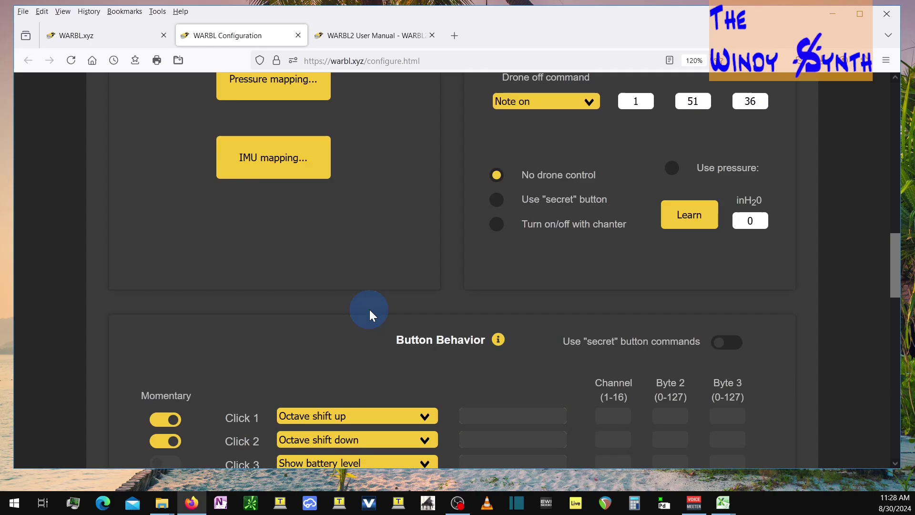
# In IMU mapping, switch on Up/Down shake vibrato with depth 72.
pyautogui.scroll(2, 370, 310)
pyautogui.click(300, 274)
pyautogui.click(267, 305)
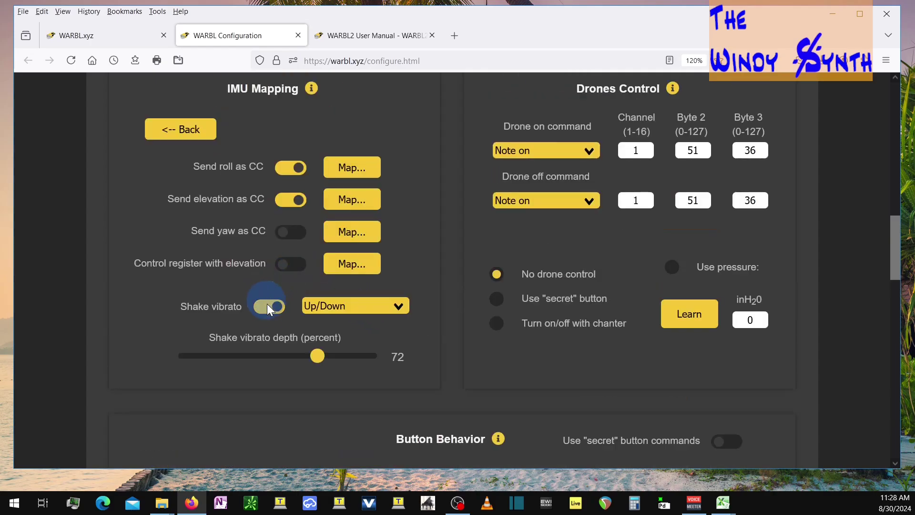
pyautogui.click(252, 307)
pyautogui.click(252, 307)
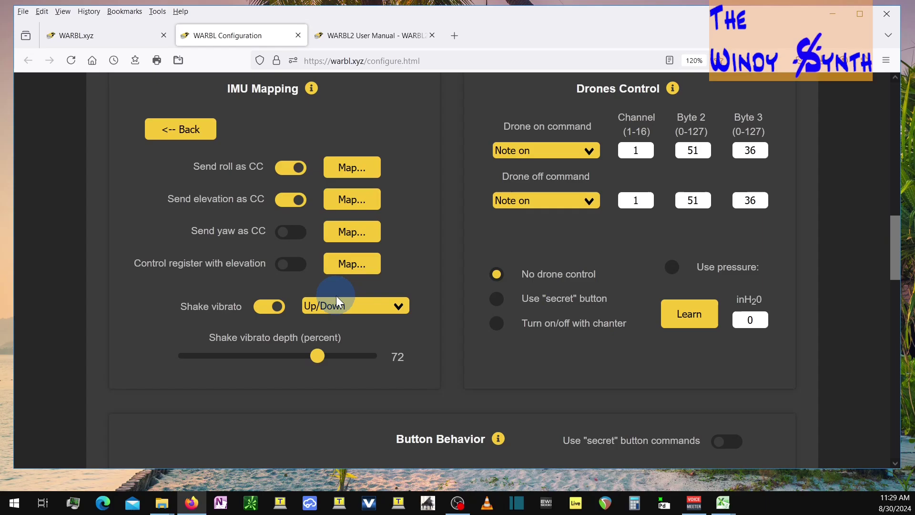
pyautogui.scroll(3, 370, 334)
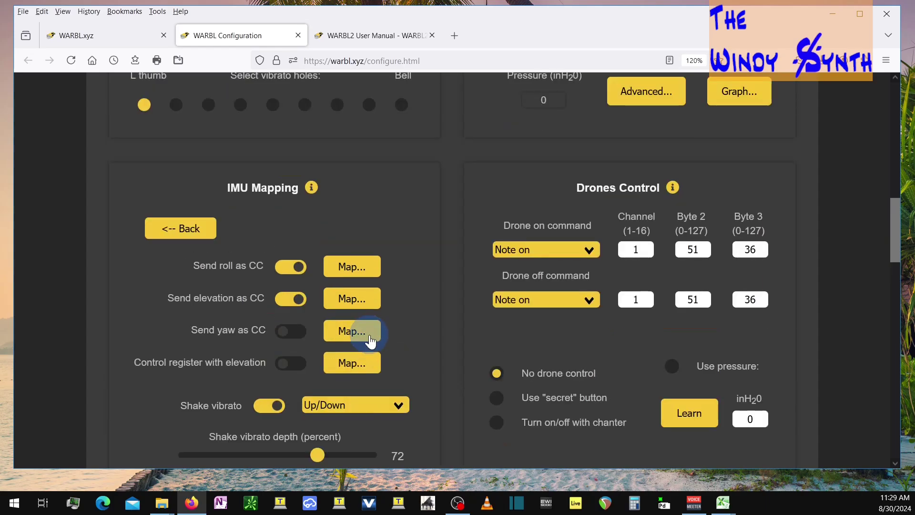
pyautogui.scroll(-3, 370, 335)
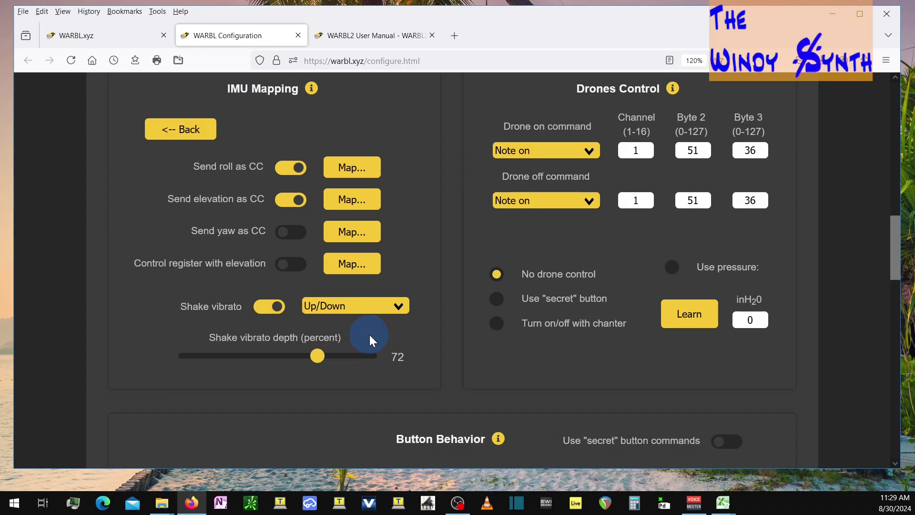
pyautogui.scroll(-5, 357, 328)
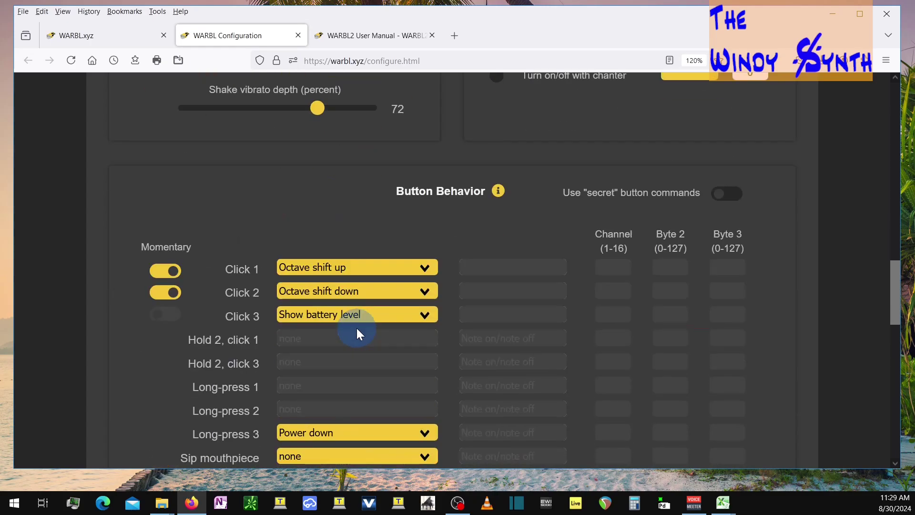
pyautogui.scroll(3, 356, 328)
pyautogui.scroll(3, 357, 328)
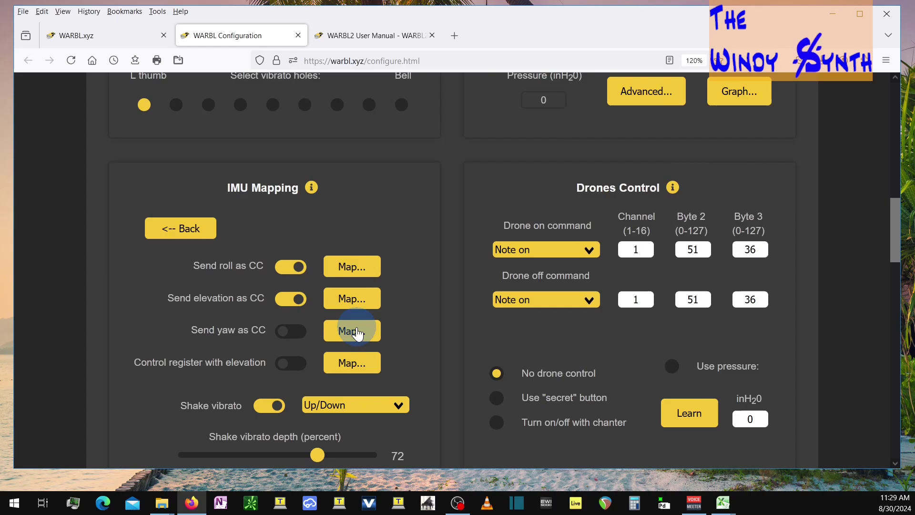
# Map elevation to CC 4 on channel 1 with a 0–127 range, then return to the page top.
pyautogui.click(340, 298)
pyautogui.doubleClick(375, 382)
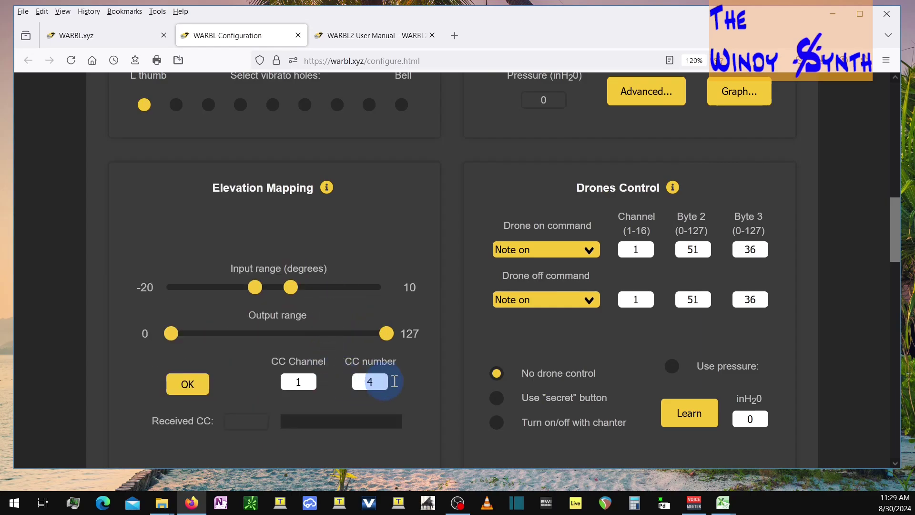
pyautogui.click(374, 382)
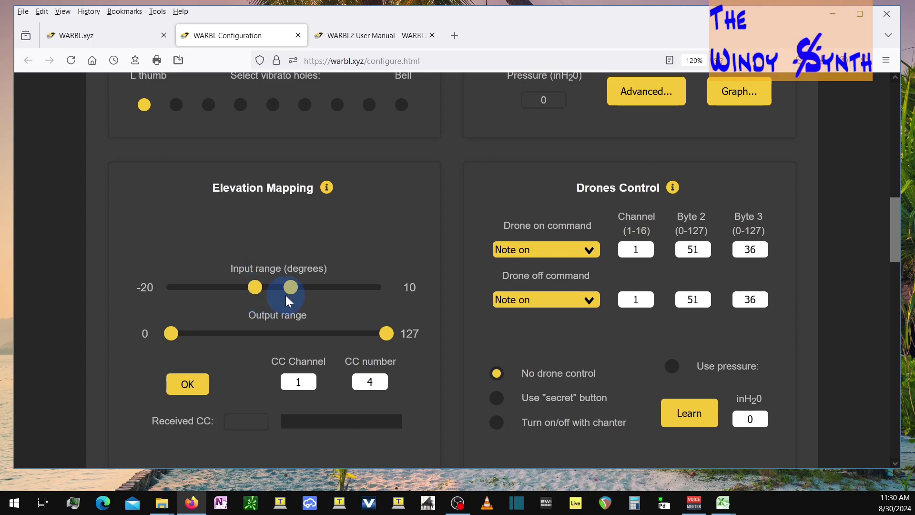
pyautogui.scroll(5, 286, 297)
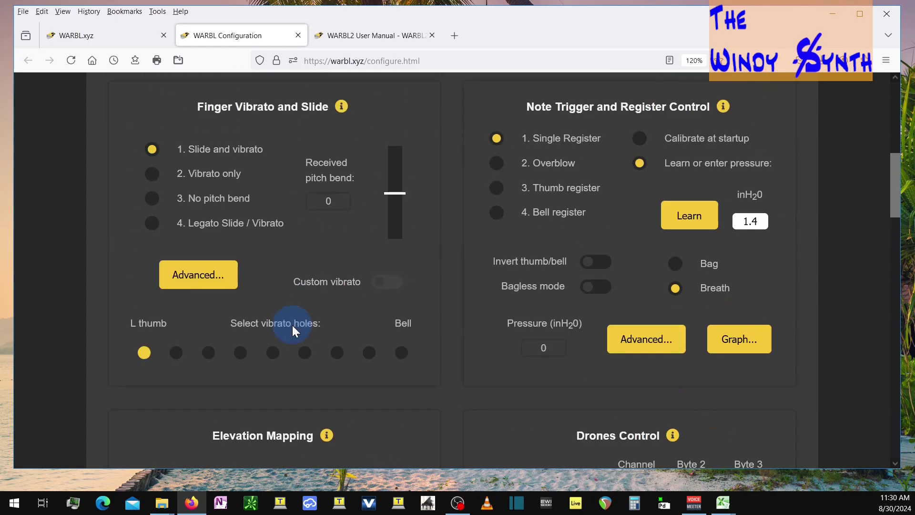
pyautogui.scroll(8, 293, 325)
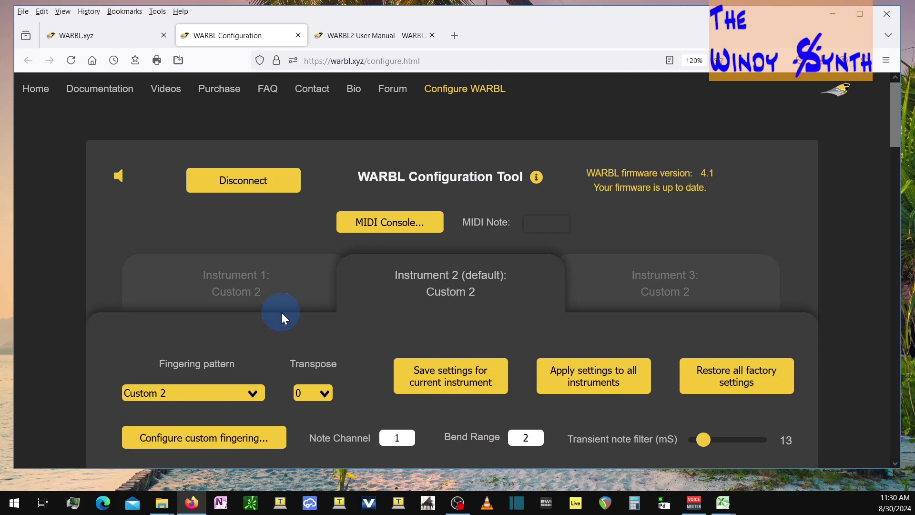